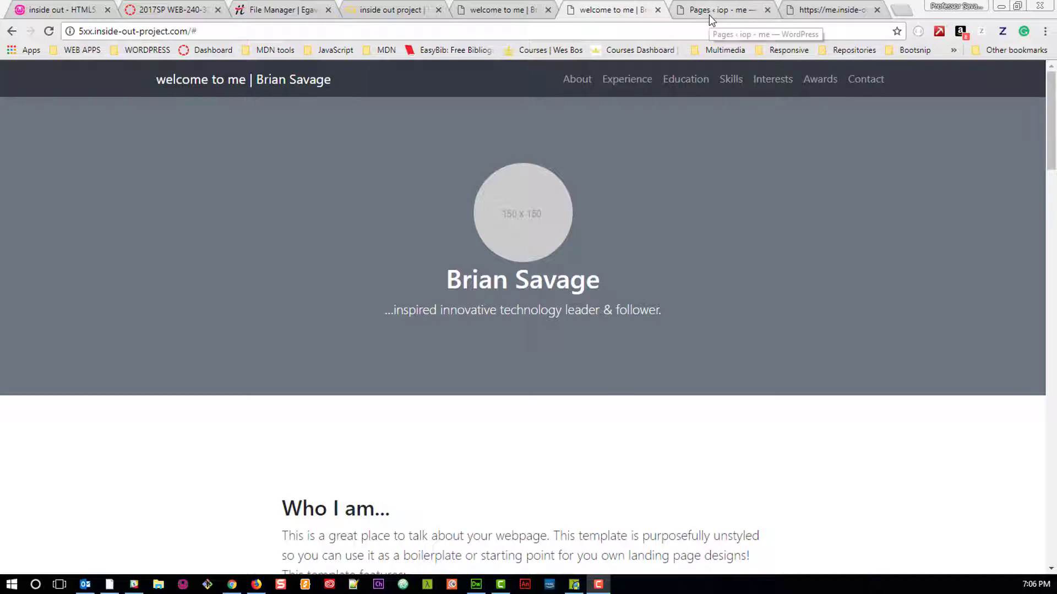
Step: Reload the step-502 site and view its experience and Interests sections through the site navigation
left_click(512, 15)
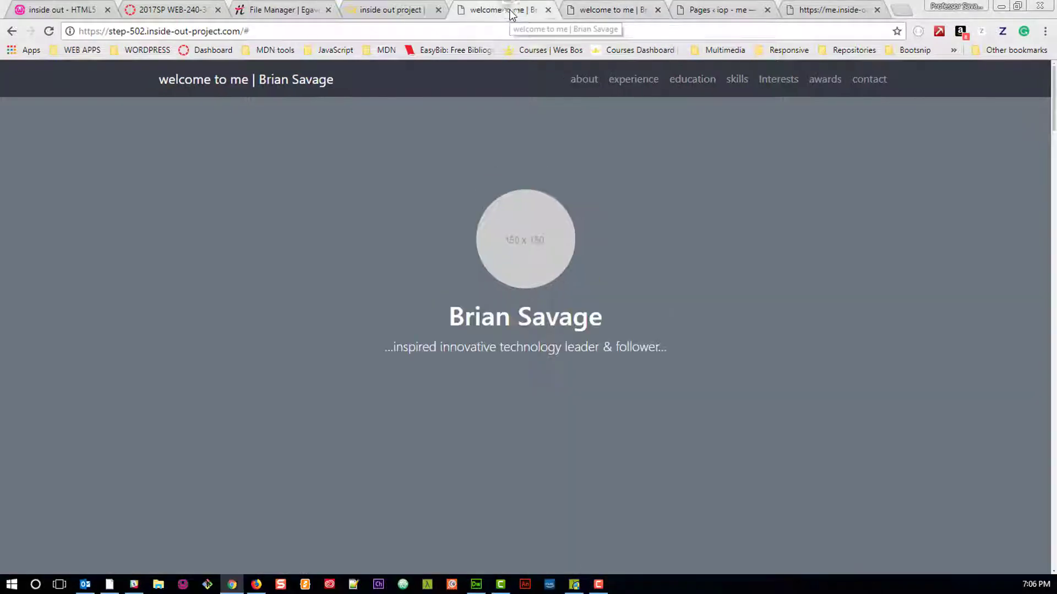
left_click(49, 32)
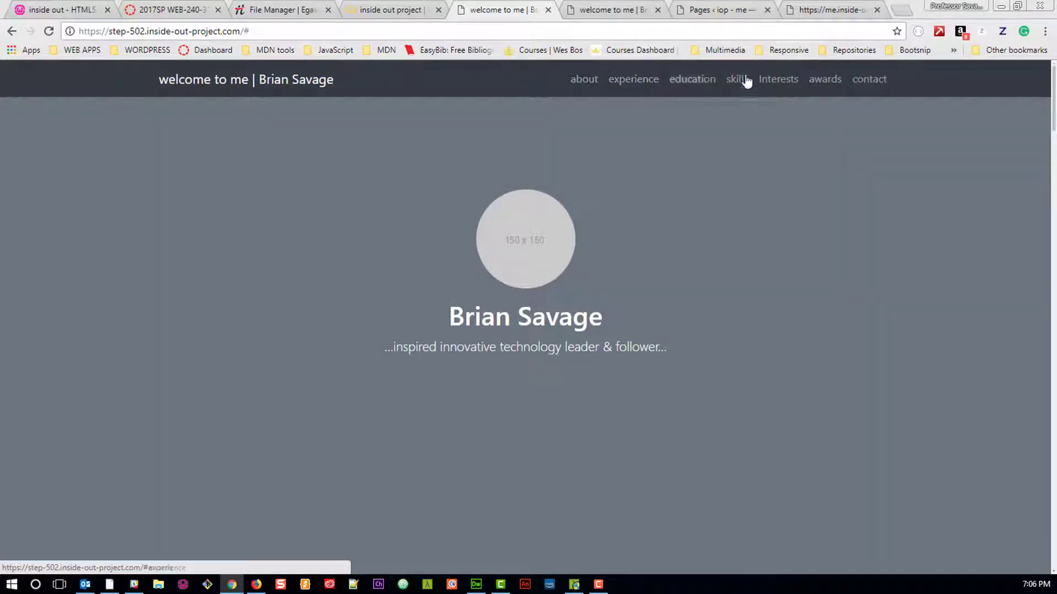
left_click(631, 77)
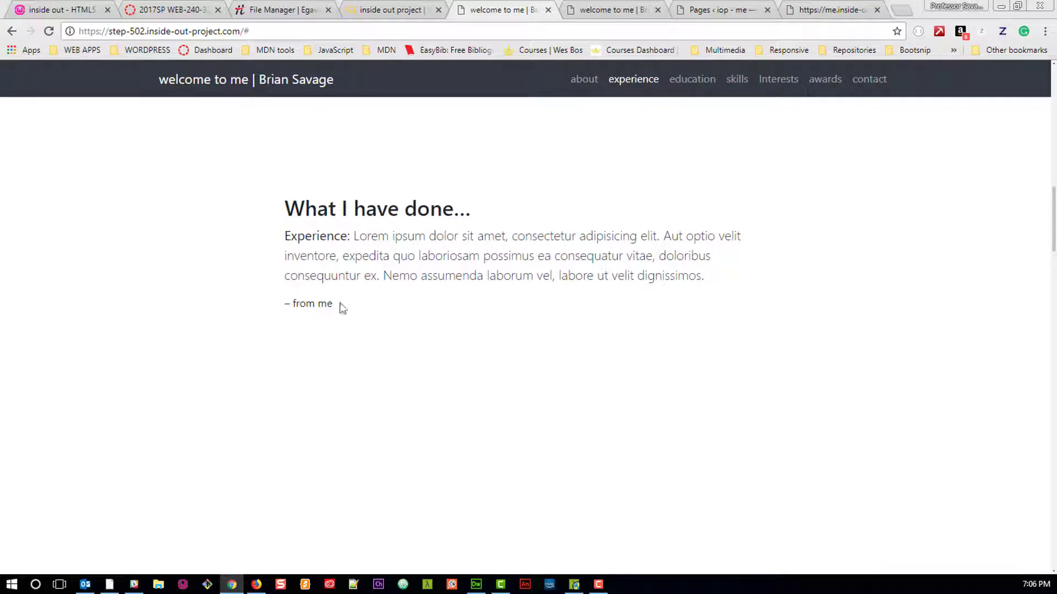
scroll(544, 288, "up", 1)
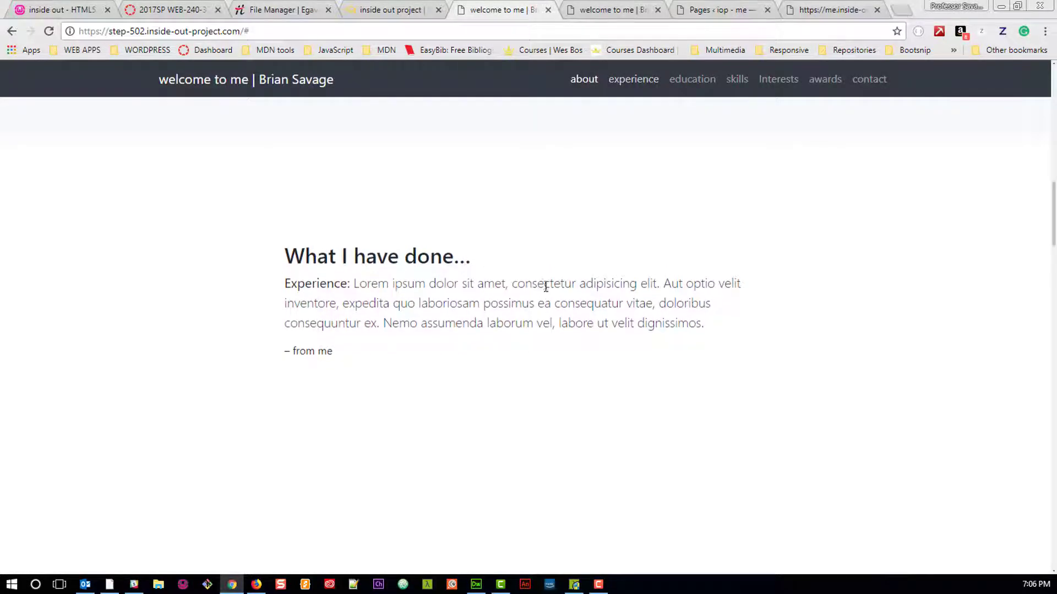
scroll(545, 286, "down", 1)
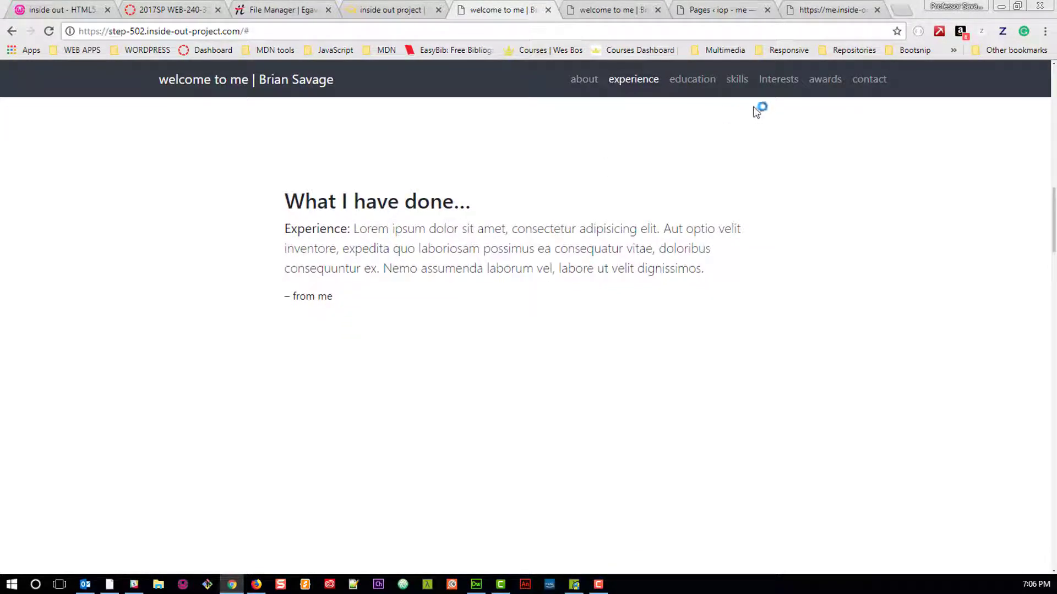
left_click(776, 80)
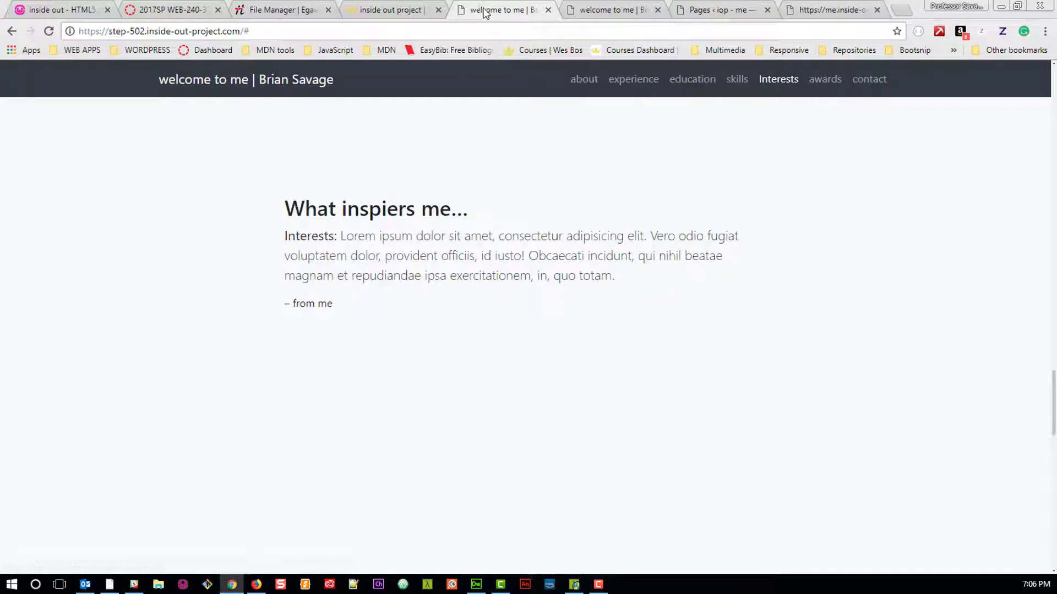
Step: Detach the step-502 page into its own browser window and narrow that window to about phone width
left_click_drag(495, 10, 481, 35)
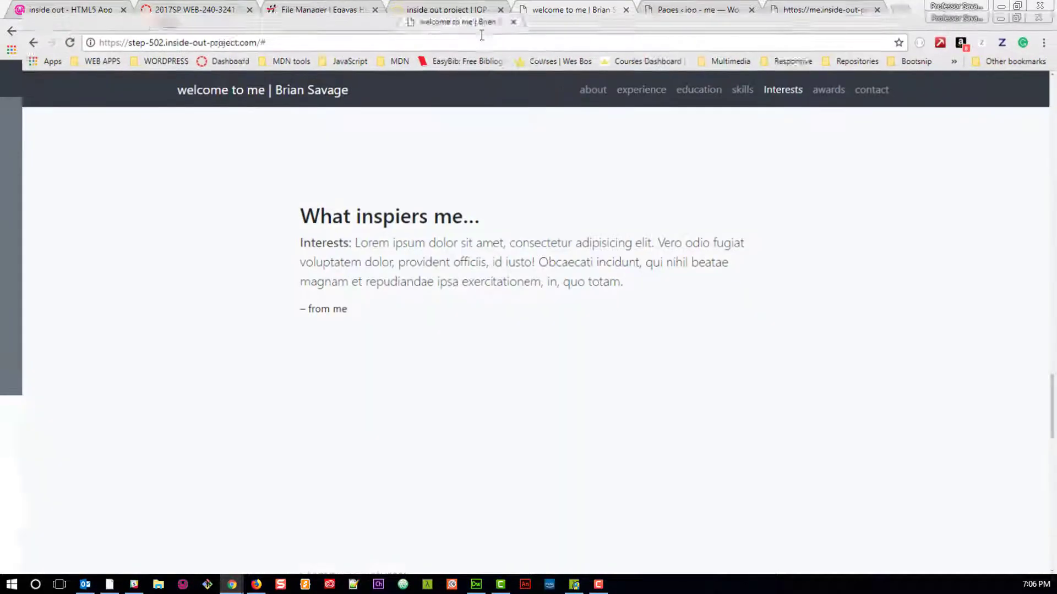
left_click_drag(629, 22, 552, 35)
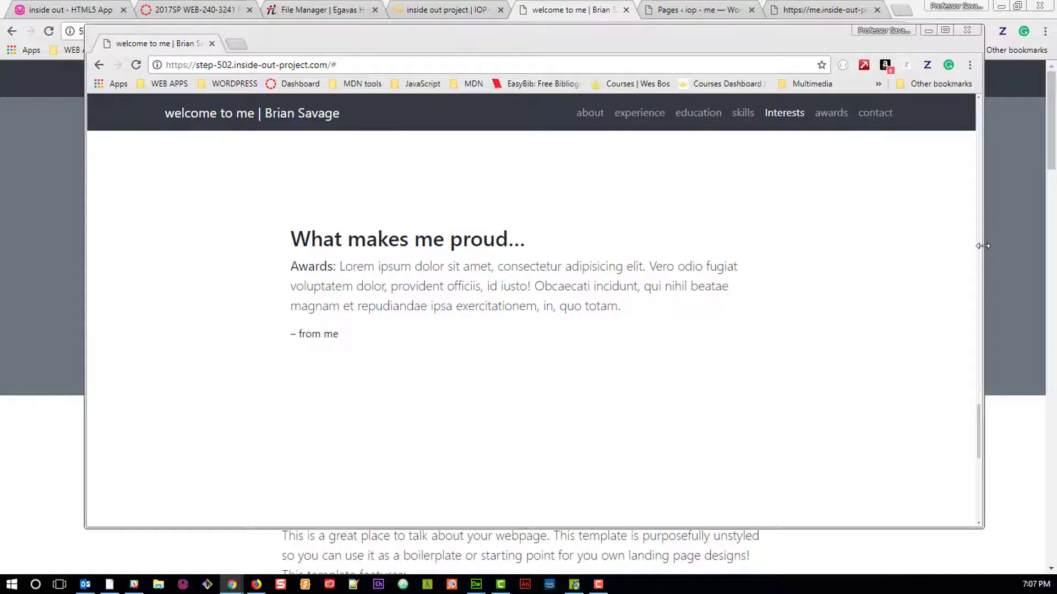
left_click_drag(983, 246, 353, 303)
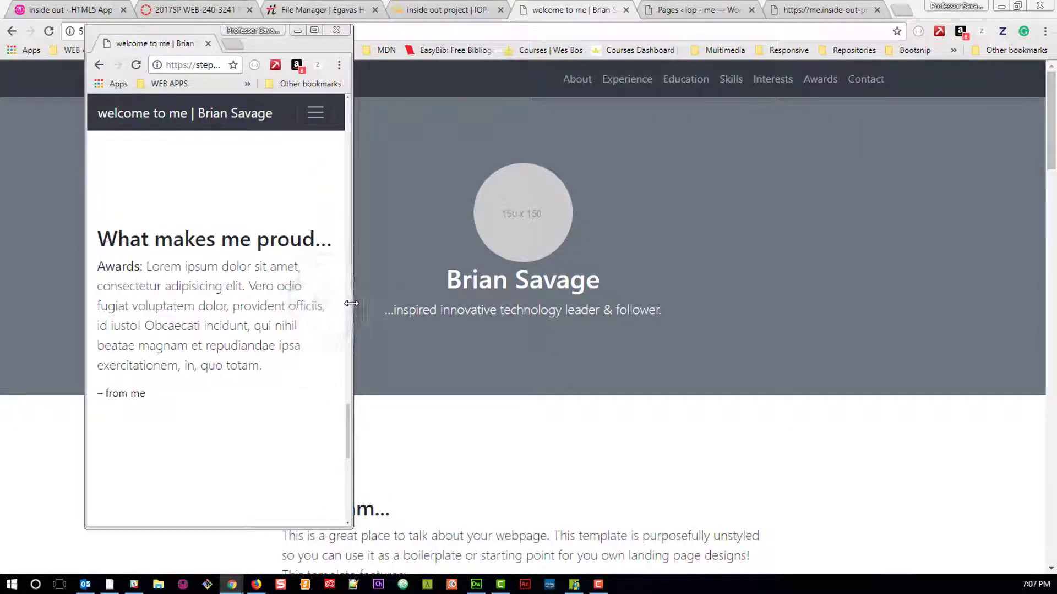
Step: Test the collapsed mobile navigation of the step-502 site by jumping to its education and contact sections
left_click(326, 116)
left_click(255, 188)
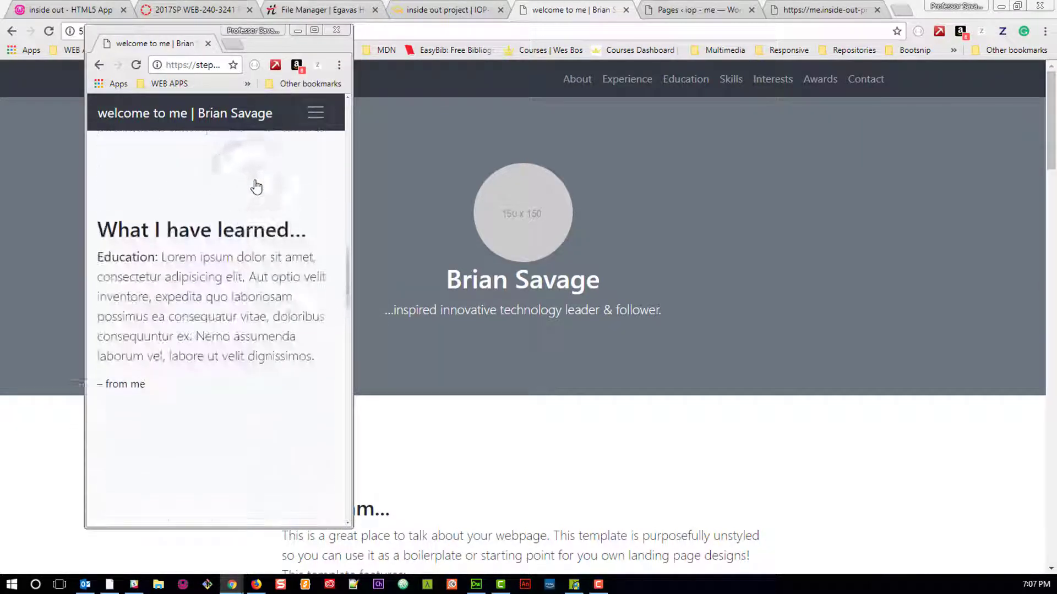
scroll(274, 310, "down", 2)
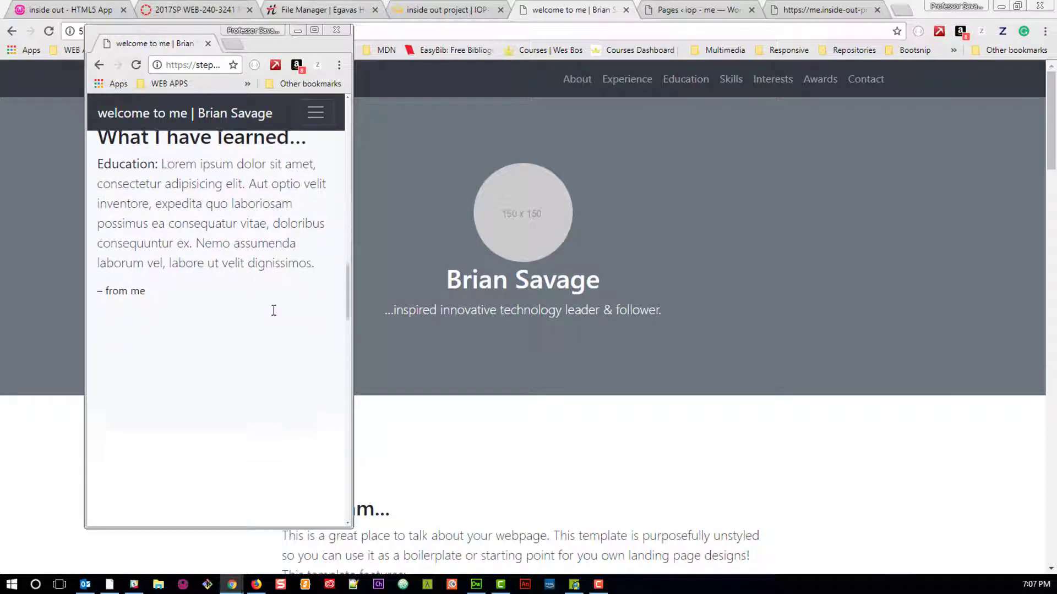
scroll(273, 309, "up", 3)
scroll(272, 310, "down", 1)
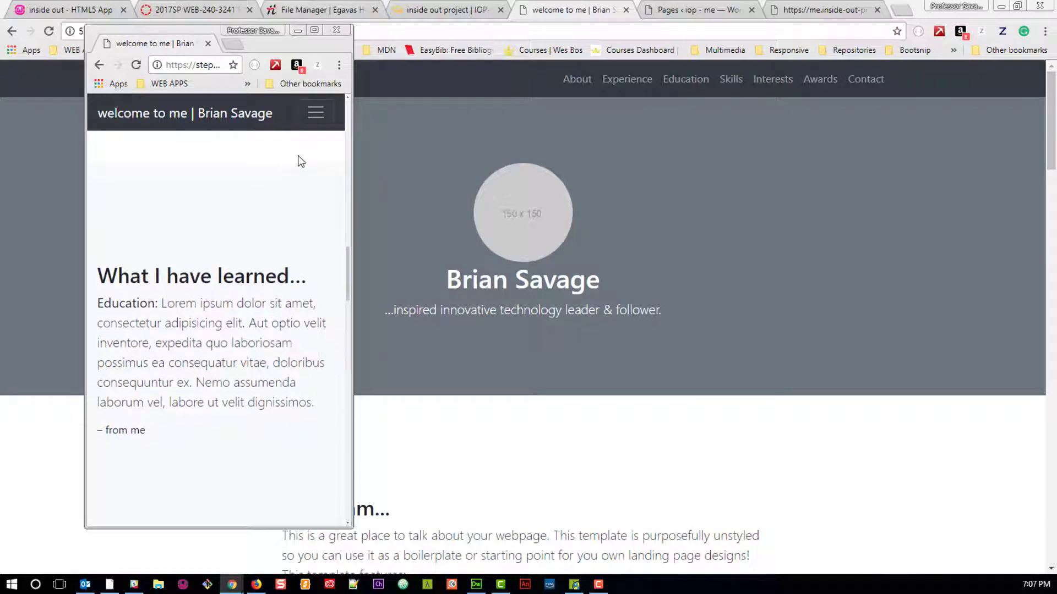
left_click(316, 114)
left_click(270, 296)
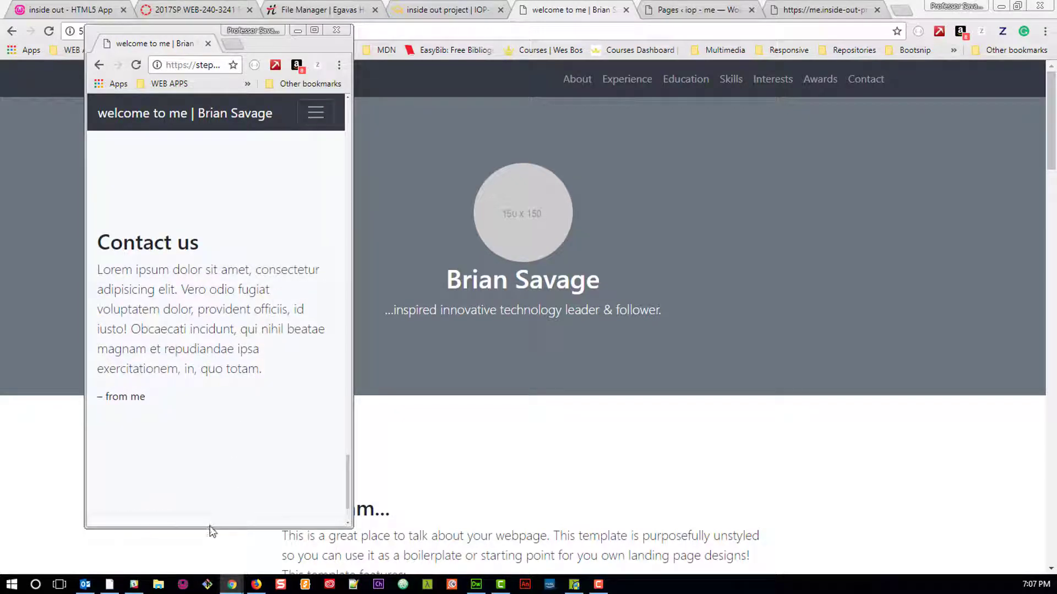
Step: Make the narrow window taller and go to the education section again through the collapsed navigation
left_click_drag(208, 527, 203, 560)
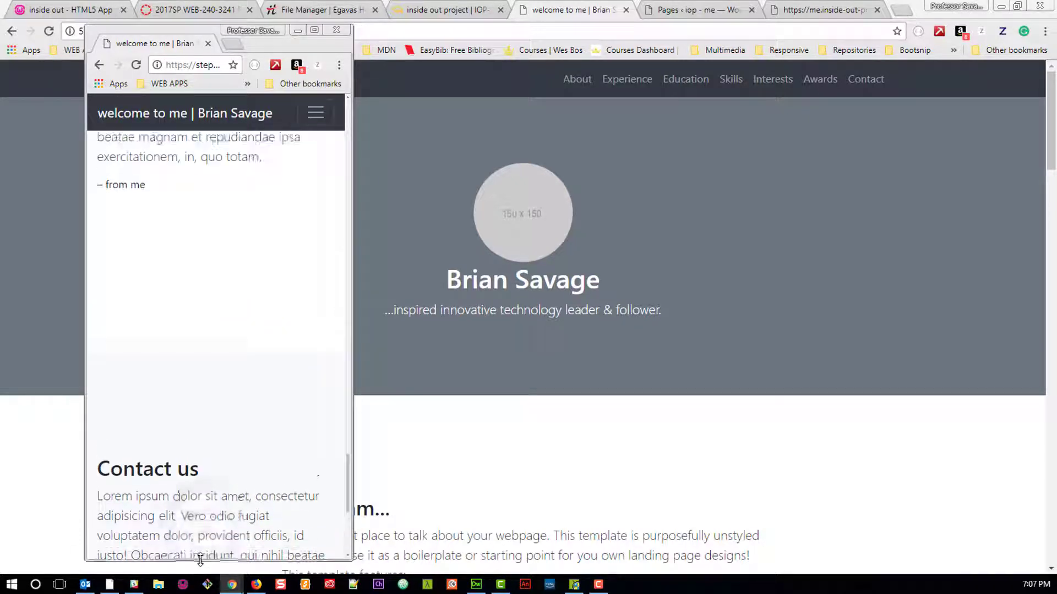
scroll(229, 397, "down", 2)
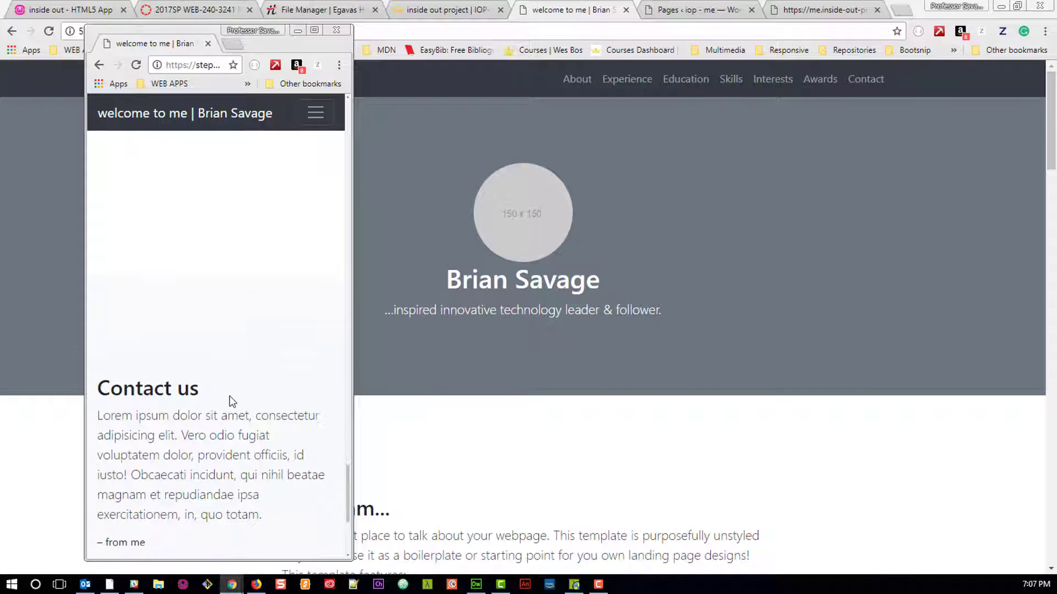
left_click(328, 106)
left_click(196, 201)
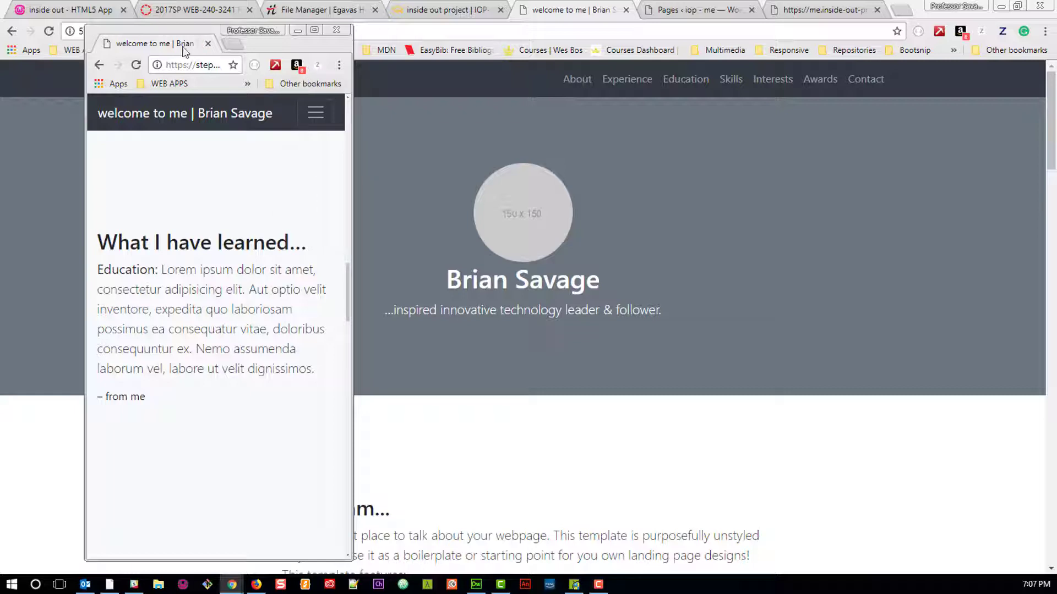
Step: Merge the detached page back into the main browser window and highlight the "Who I am..." content on the 5xx site
left_click_drag(251, 31, 596, 12)
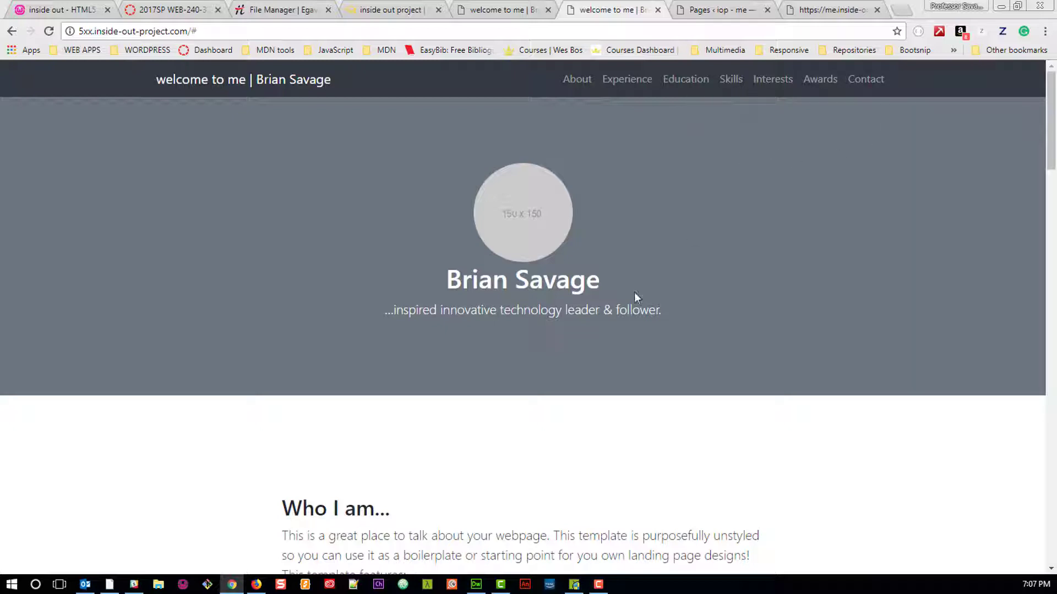
scroll(634, 298, "down", 3)
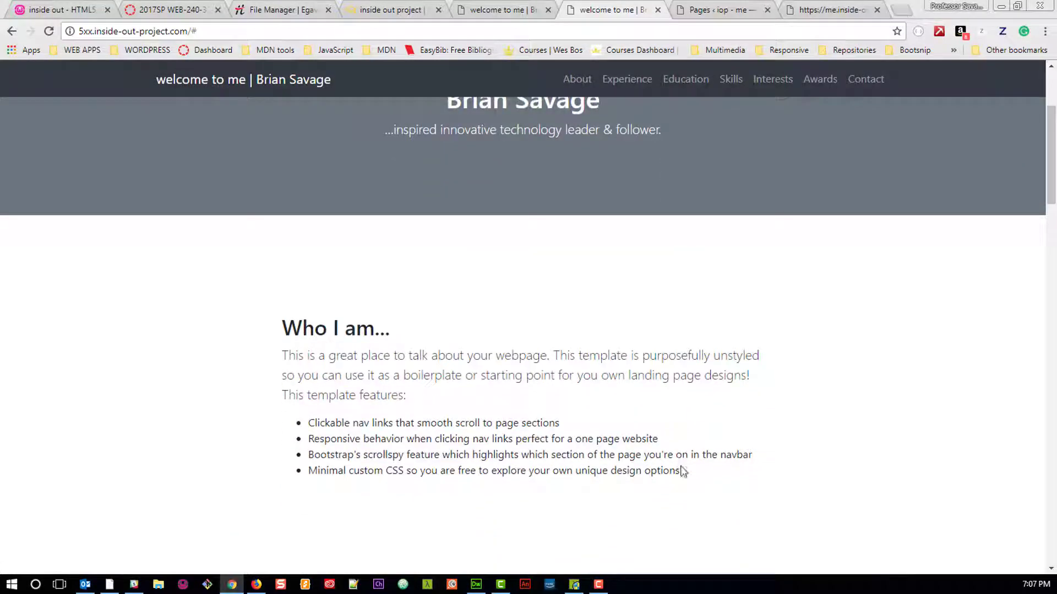
left_click_drag(685, 467, 283, 324)
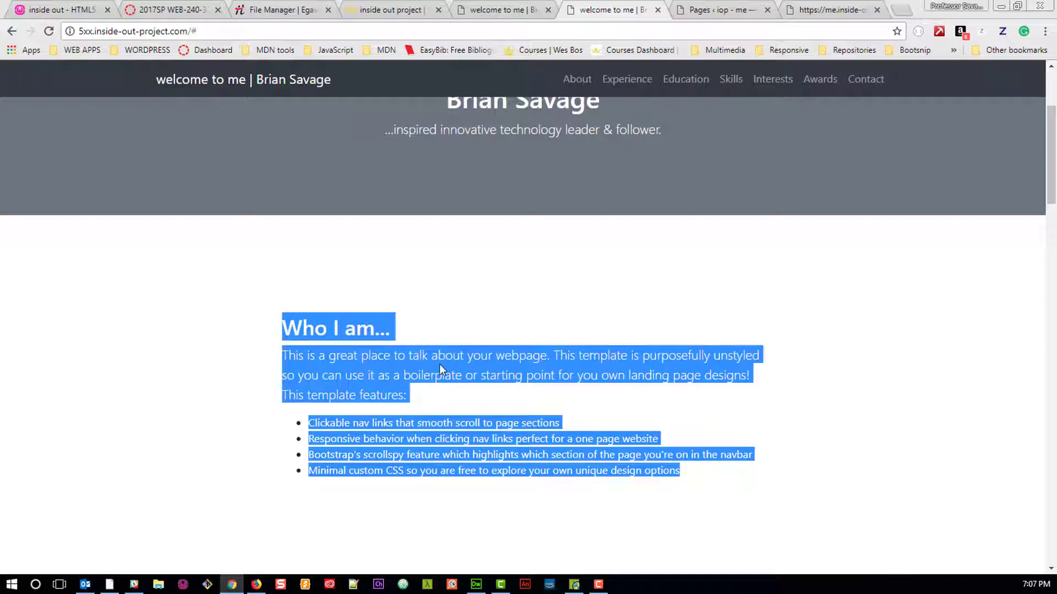
scroll(439, 365, "down", 3)
scroll(439, 366, "up", 2)
scroll(440, 369, "up", 2)
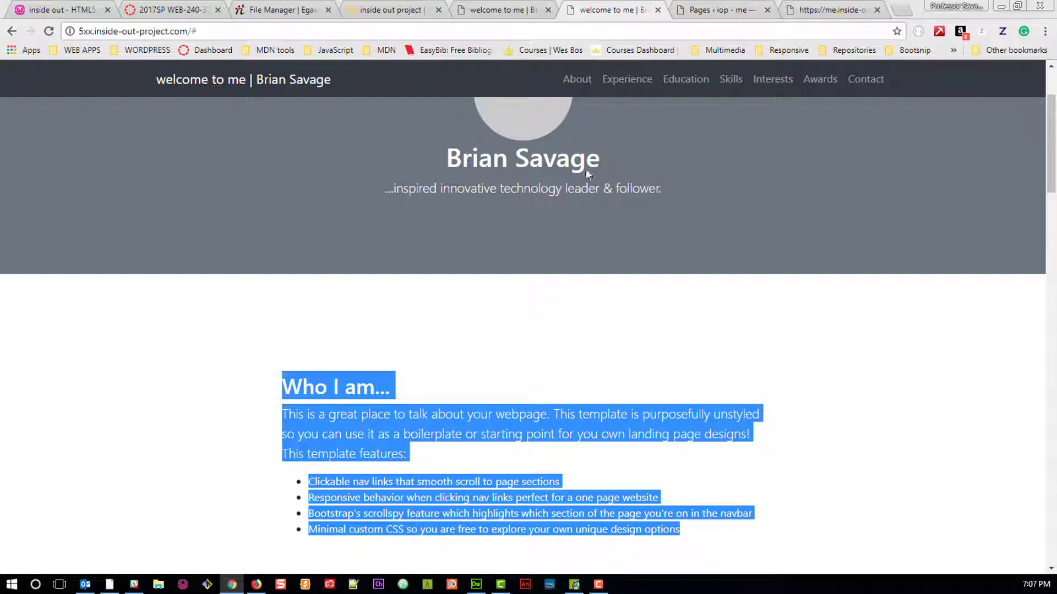
scroll(564, 261, "up", 2)
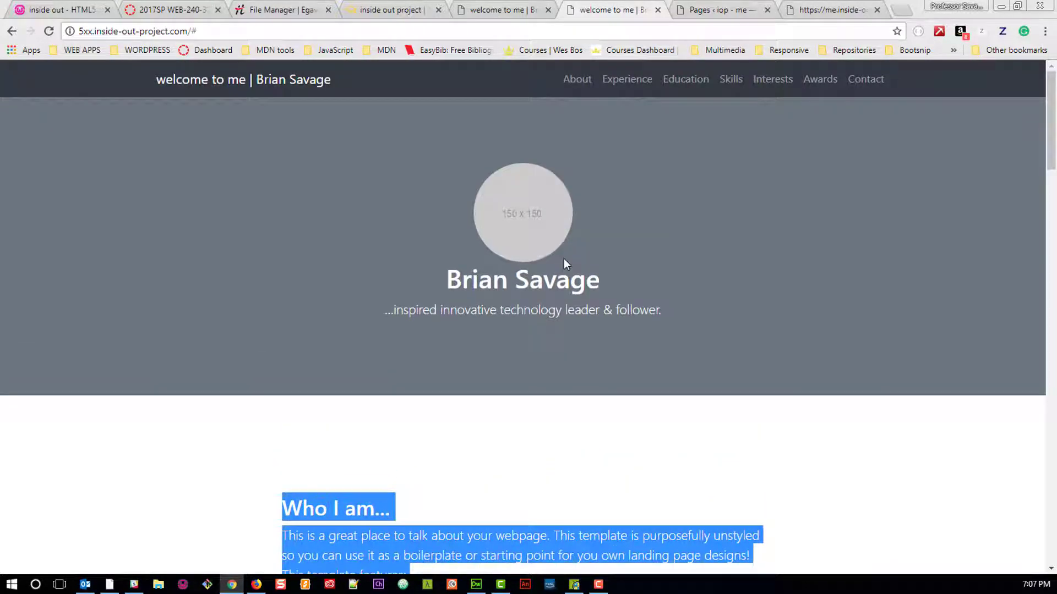
Step: Switch to the WordPress pages list and open the home page under "welcome to me" for editing
left_click(709, 11)
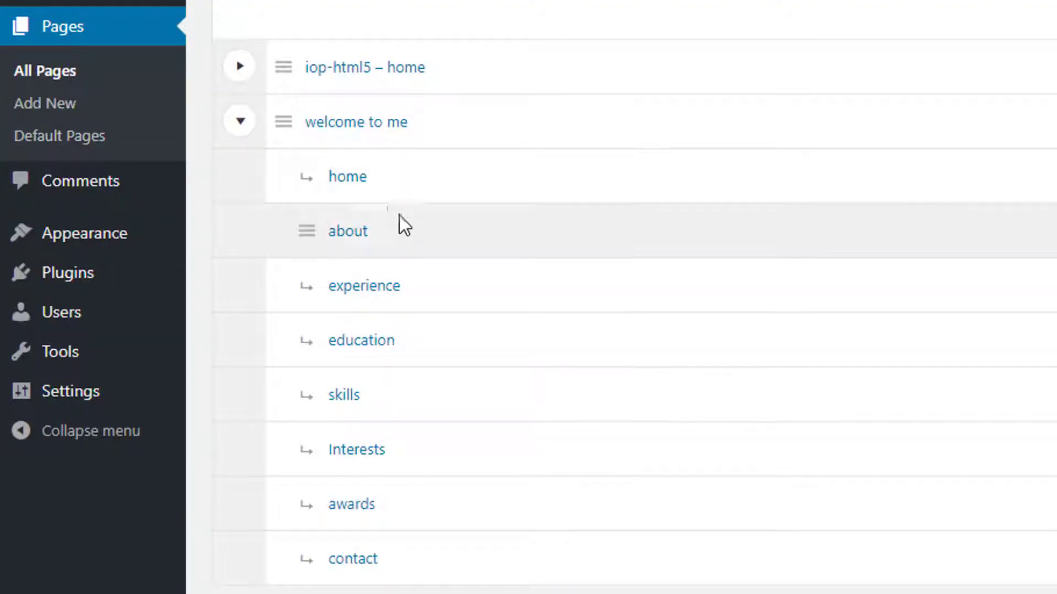
left_click(352, 179)
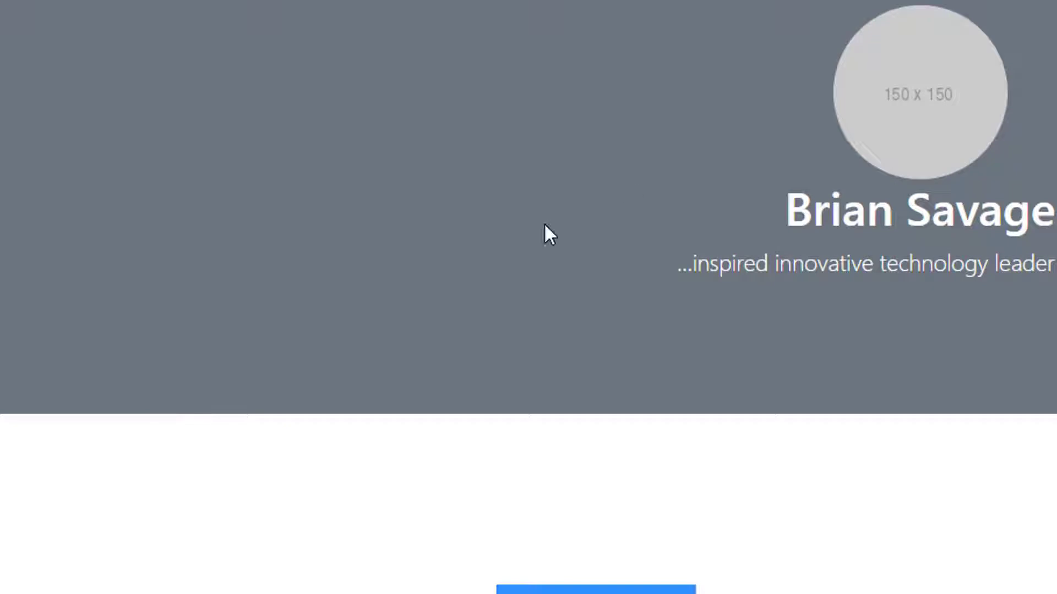
Step: View the source code of the 5xx site and examine the markup of its header and content sections
right_click(697, 82)
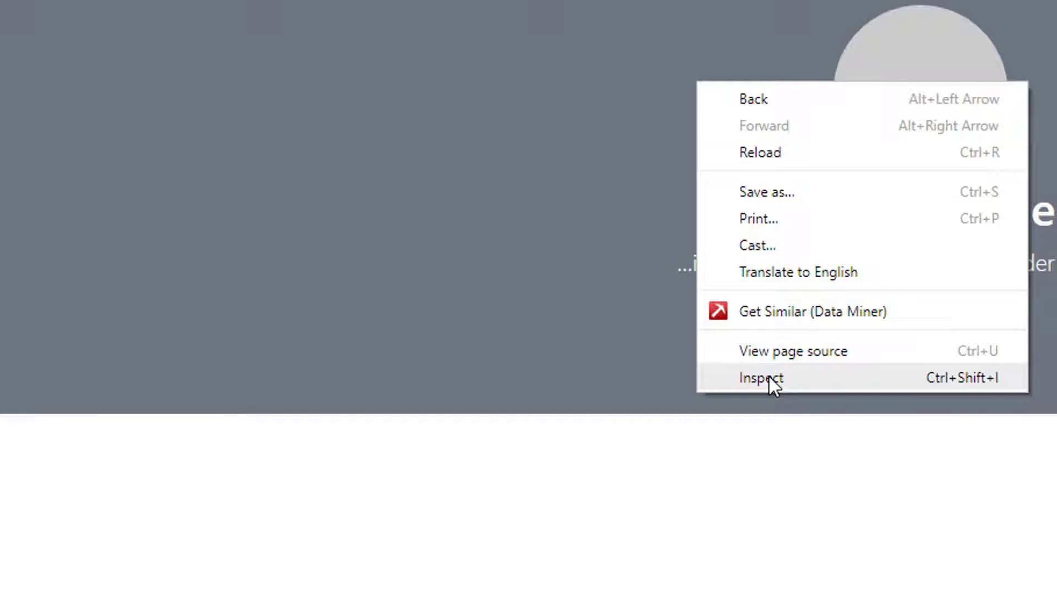
left_click(792, 354)
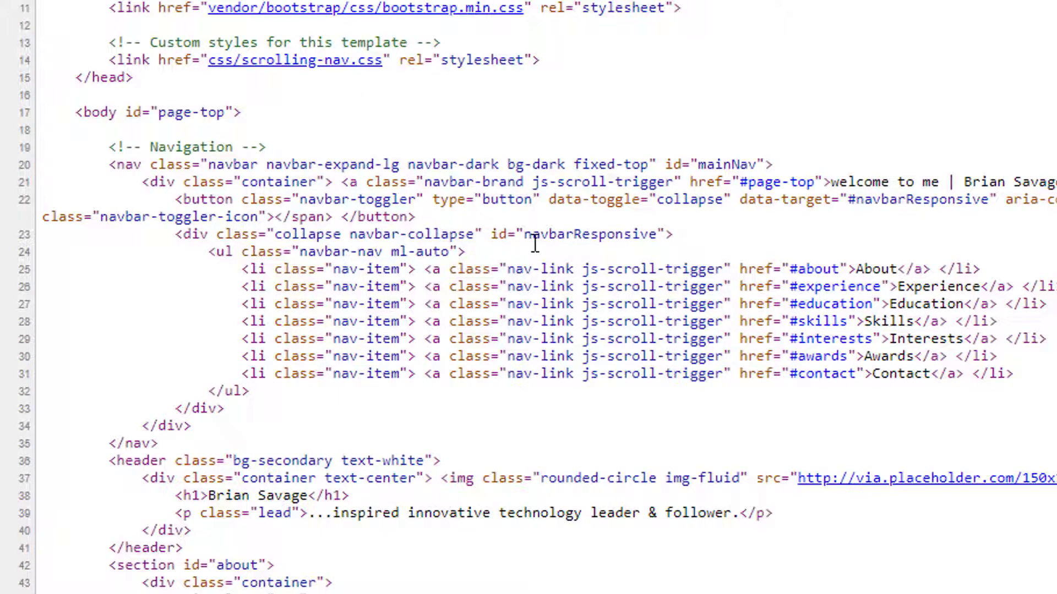
scroll(534, 243, "down", 13)
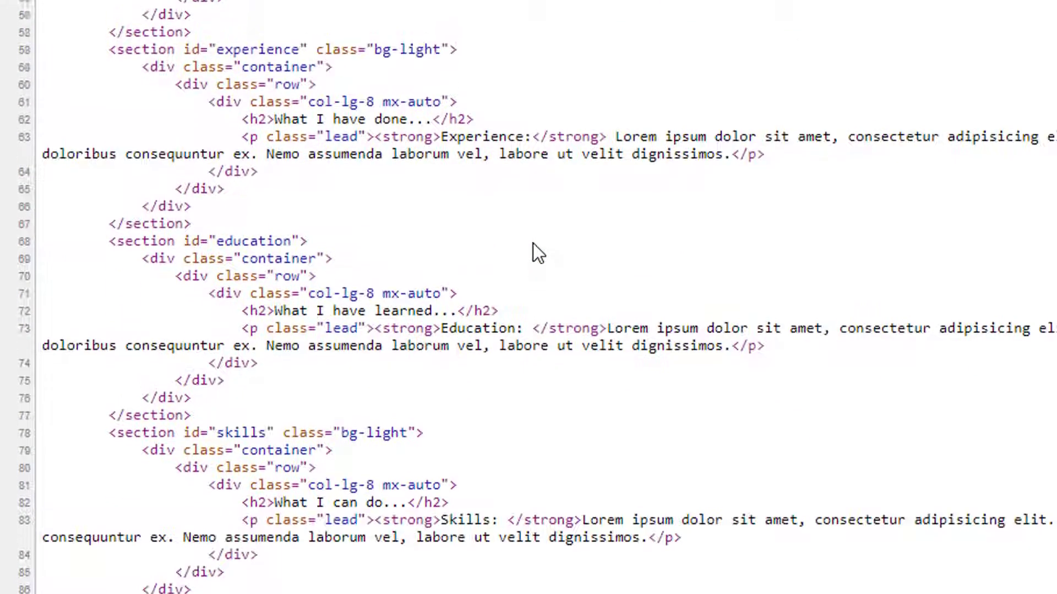
scroll(533, 243, "up", 3)
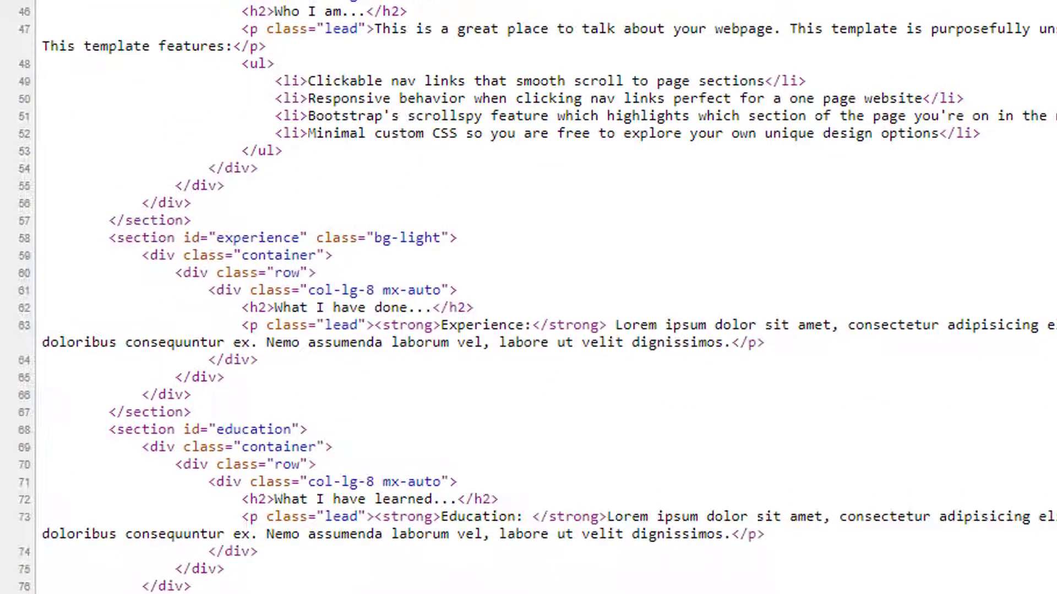
scroll(301, 174, "up", 3)
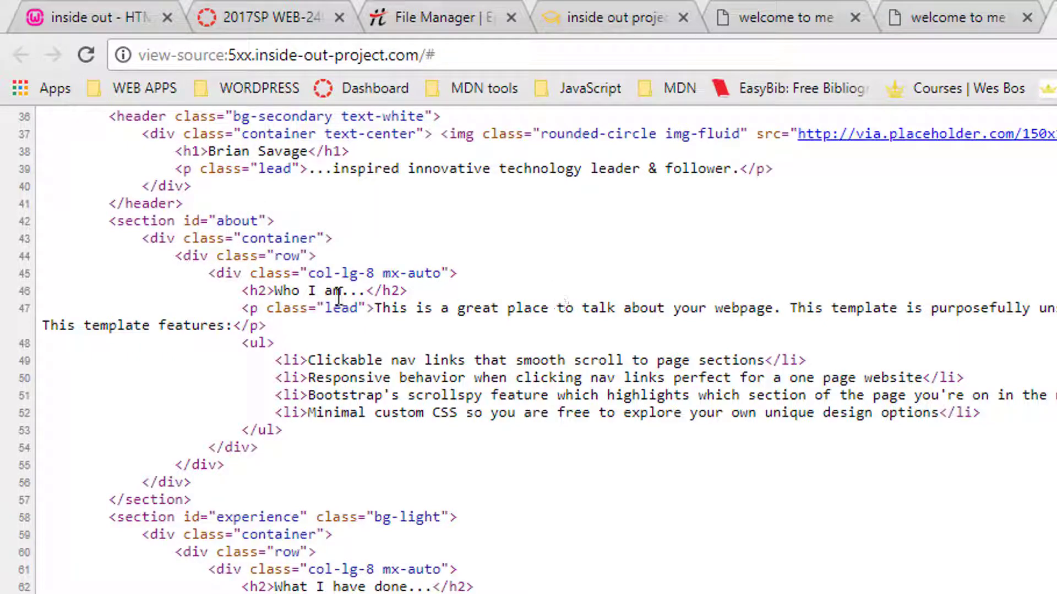
double_click(286, 291)
scroll(297, 283, "up", 2)
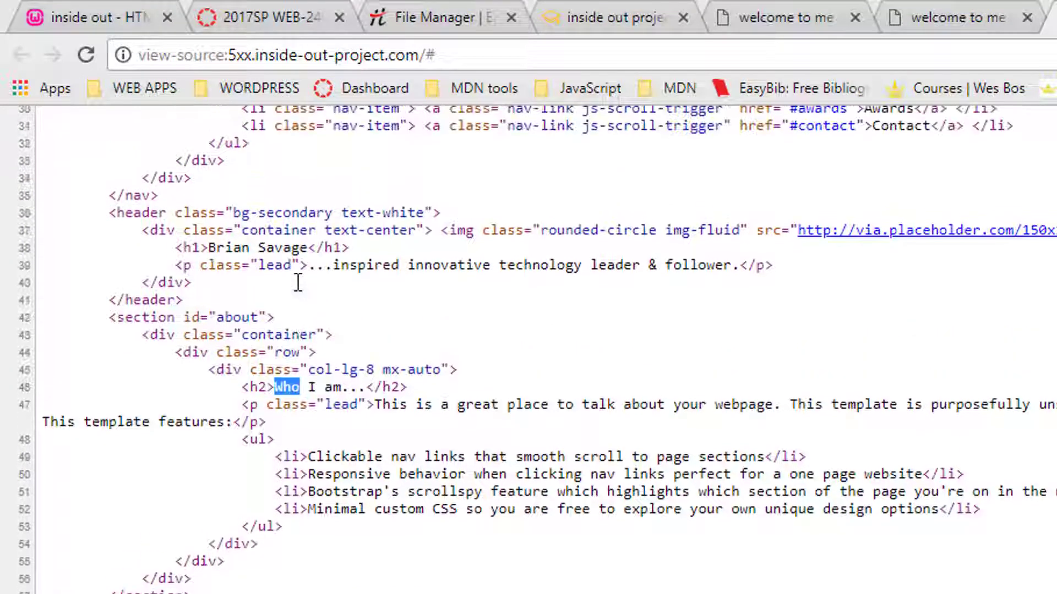
Step: Highlight the container div inside the header and the container div inside the about section in the source code
left_click_drag(239, 297, 25, 242)
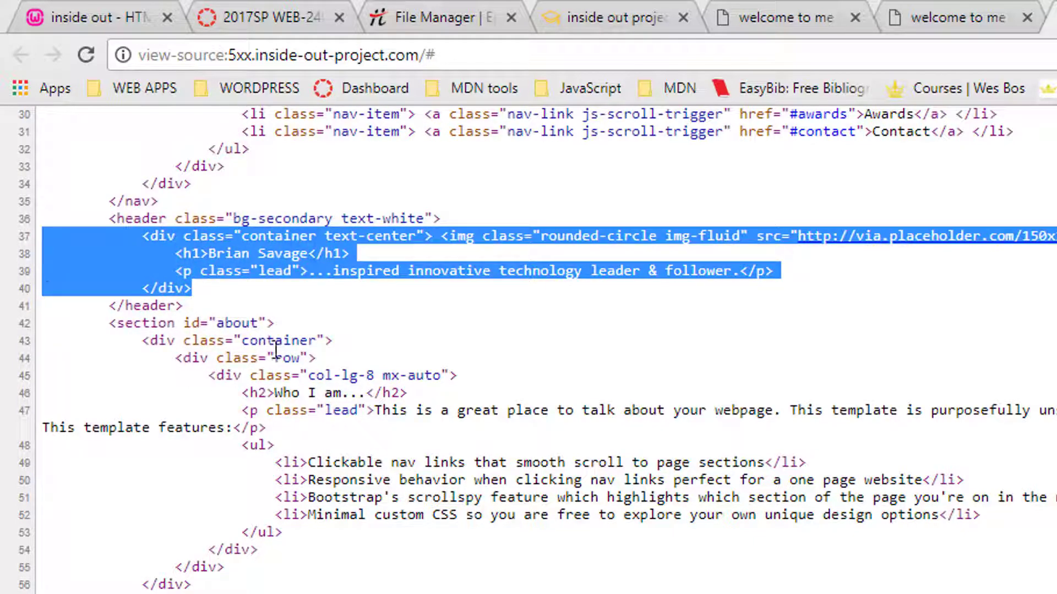
left_click(48, 347)
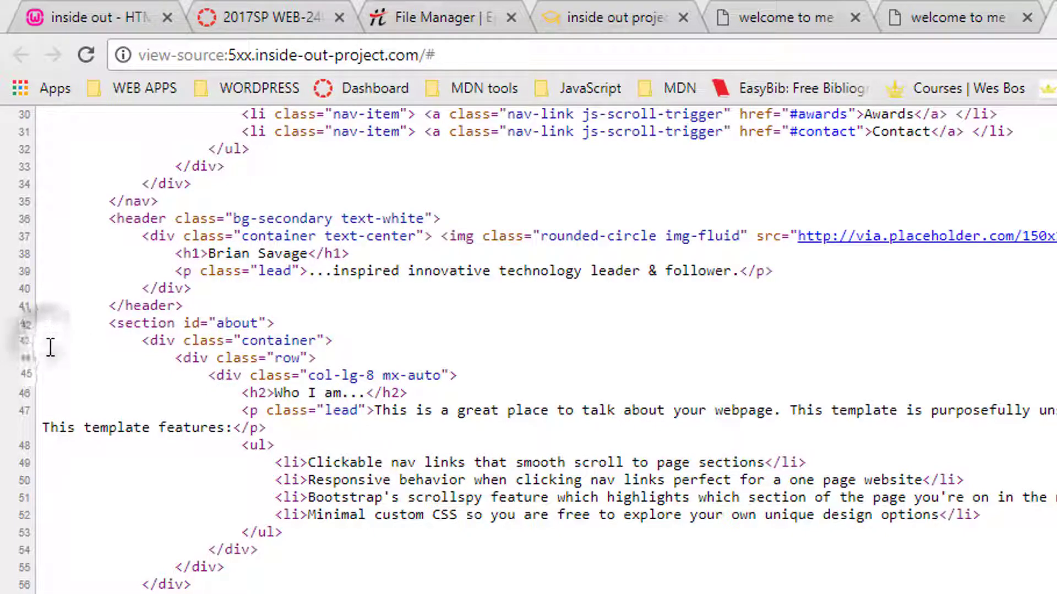
triple_click(48, 346)
left_click_drag(37, 348, 38, 592)
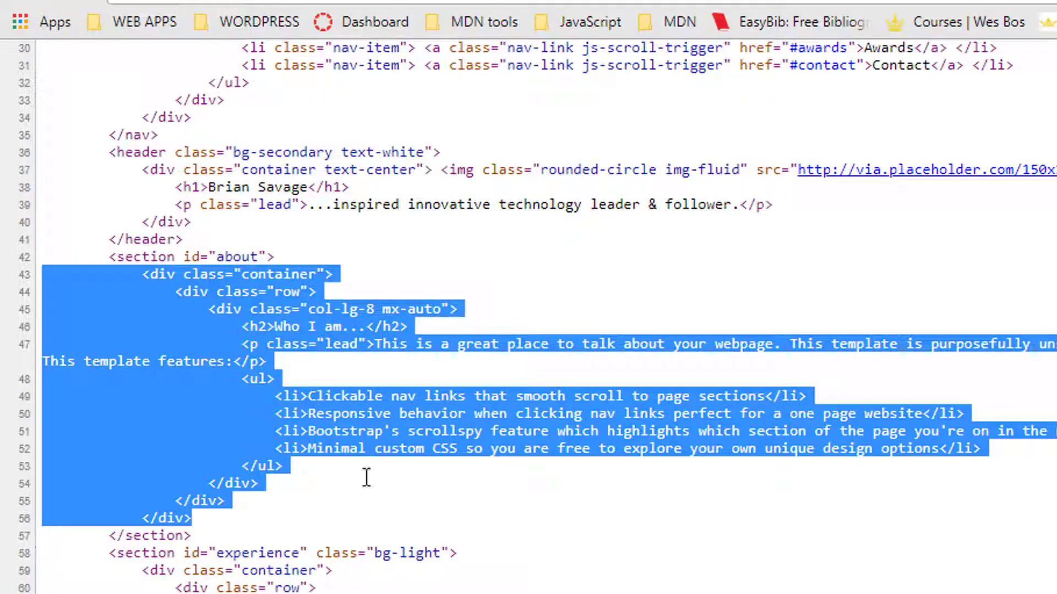
Step: Return from the WordPress home page editor to the pages list and open the about page for editing
key("ctrl+Tab")
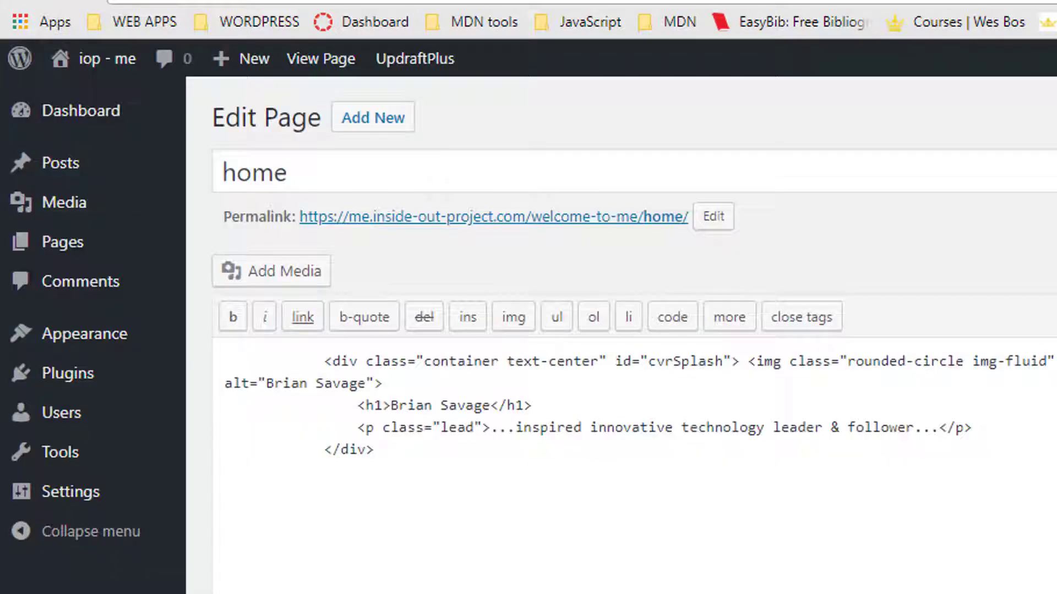
left_click(28, 1)
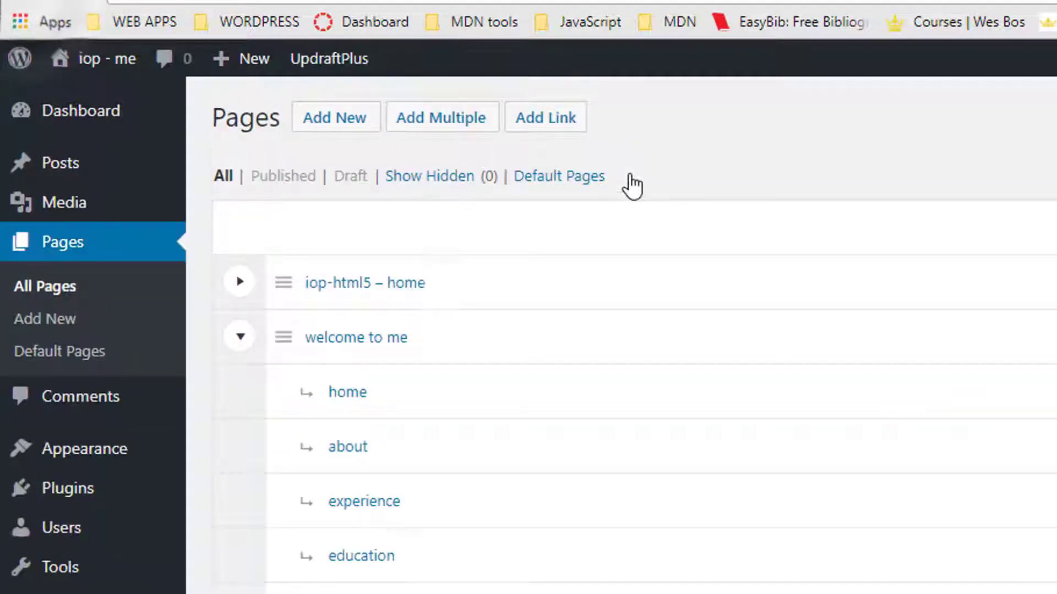
left_click(347, 447)
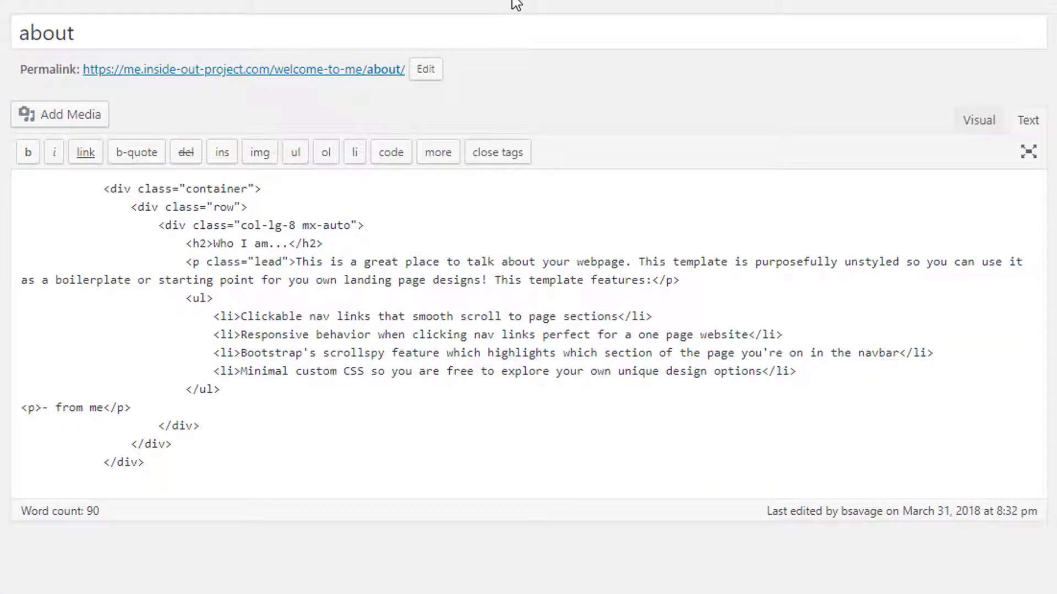
Step: Compare the static site's "Who I am..." section with the published WordPress about page and highlight its "– from me" line
left_click(311, 77)
left_click(286, 78)
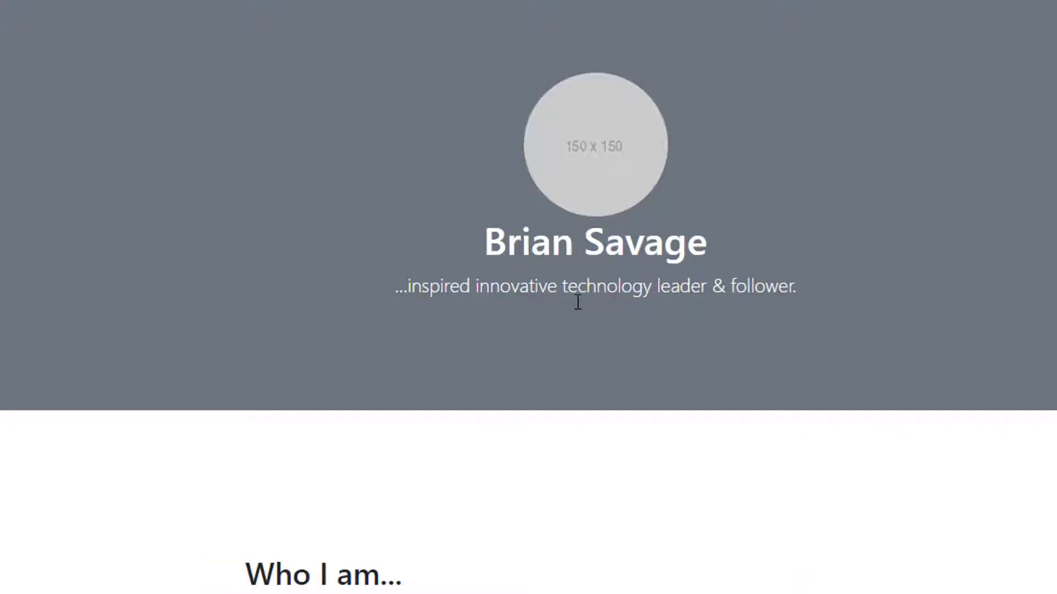
scroll(577, 304, "down", 8)
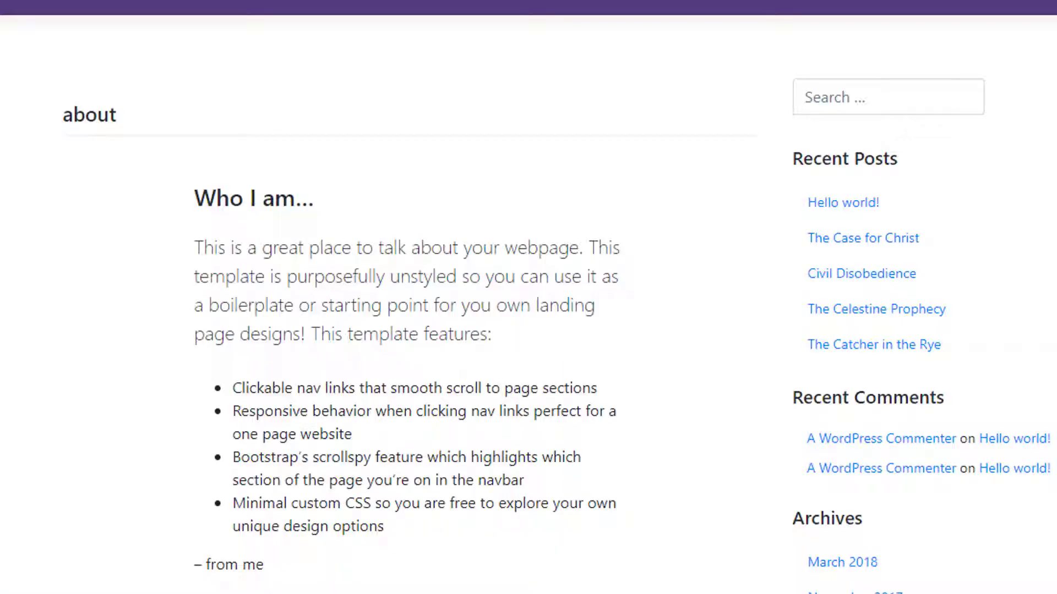
left_click_drag(266, 567, 187, 571)
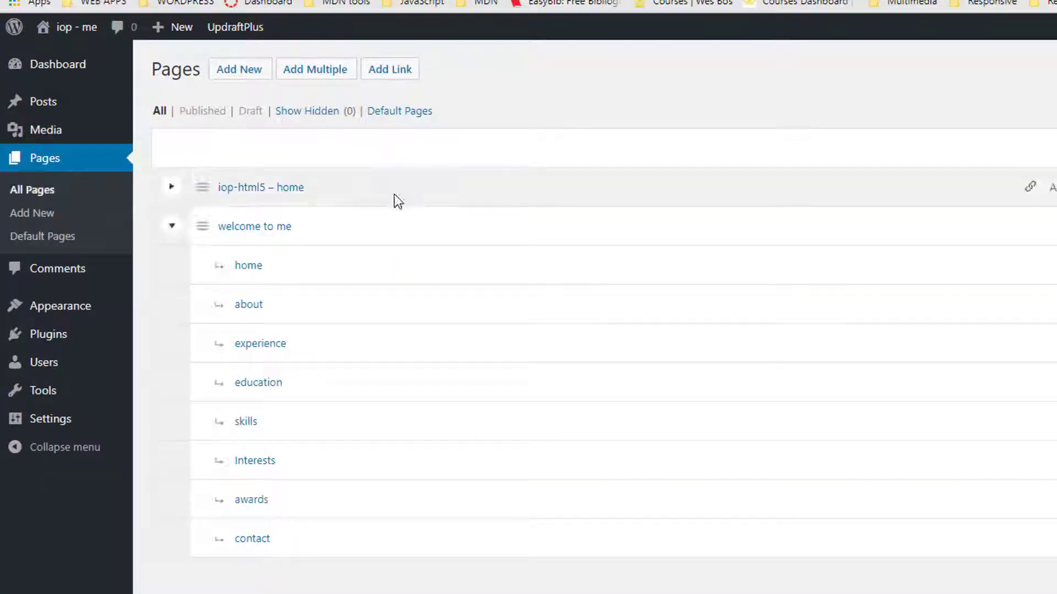
Step: Collapse and re-expand the child pages under "welcome to me" in the WordPress pages list
left_click(173, 231)
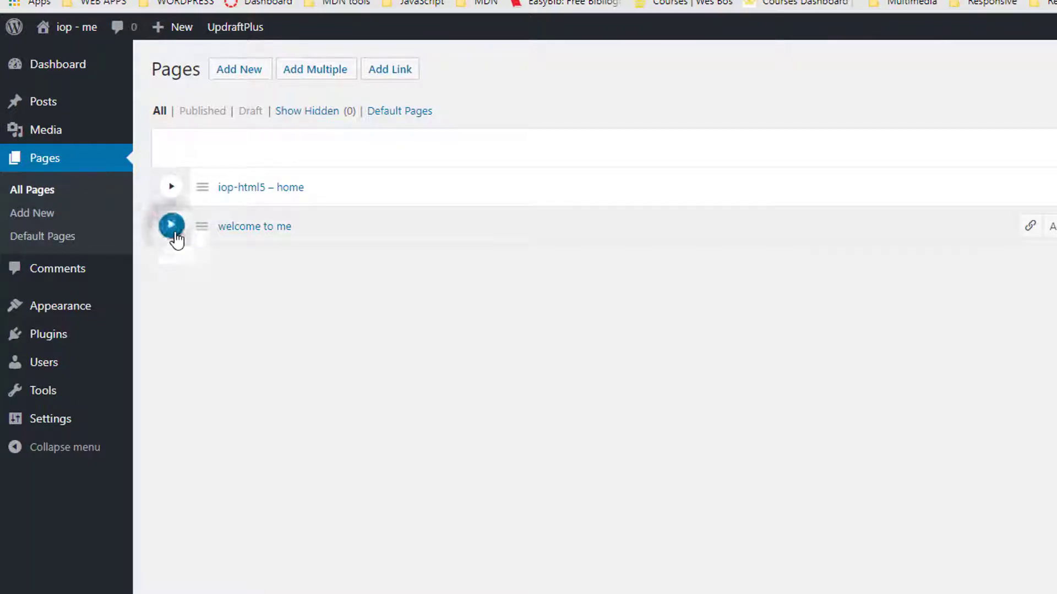
left_click(174, 234)
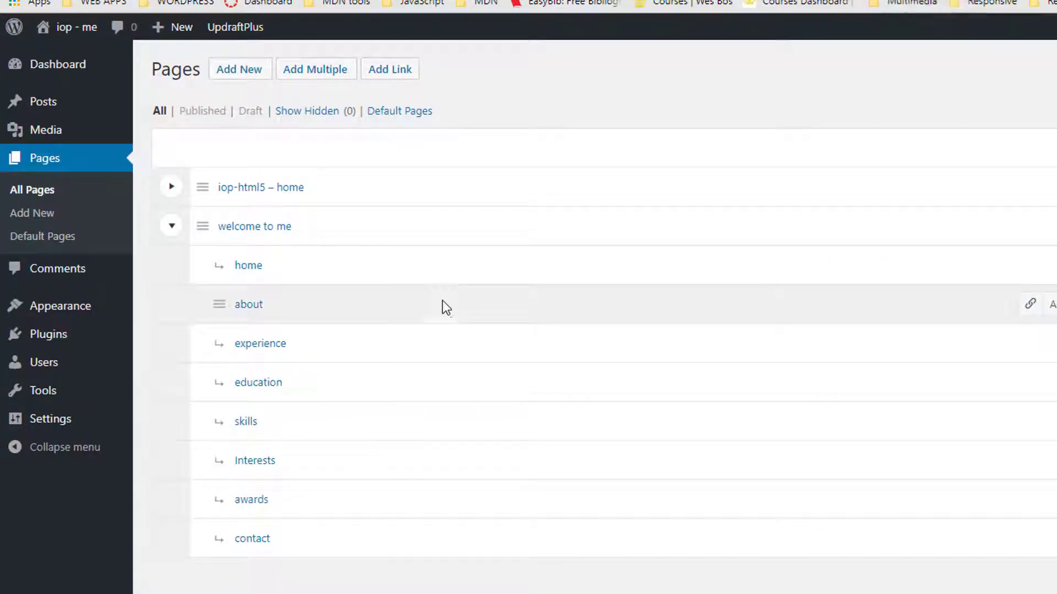
Step: Open the installed themes and search the themes available to add for "WP Bootstrap Starter"
mouse_move(74, 322)
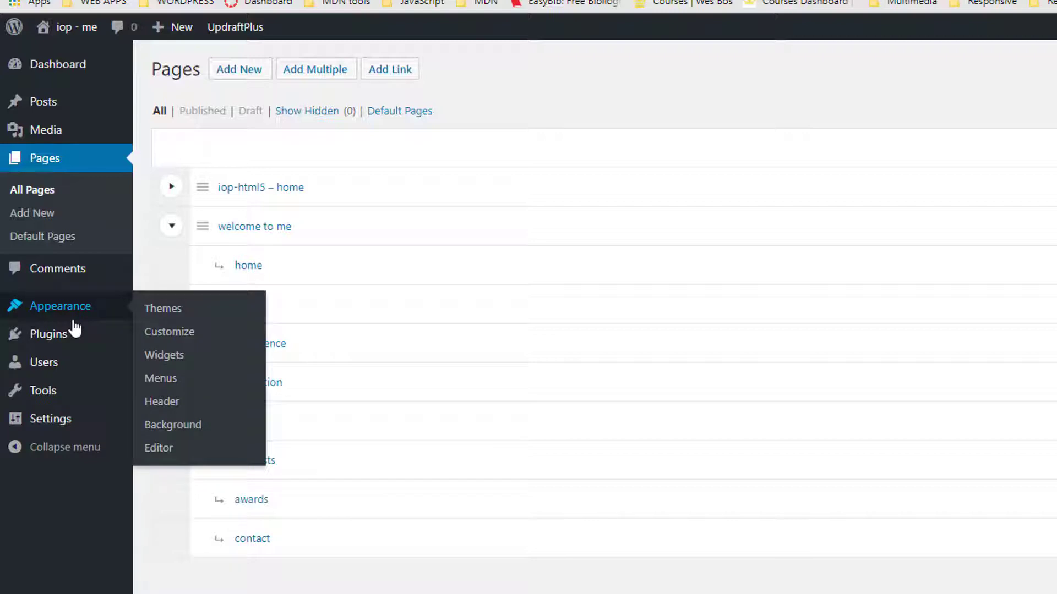
left_click(152, 313)
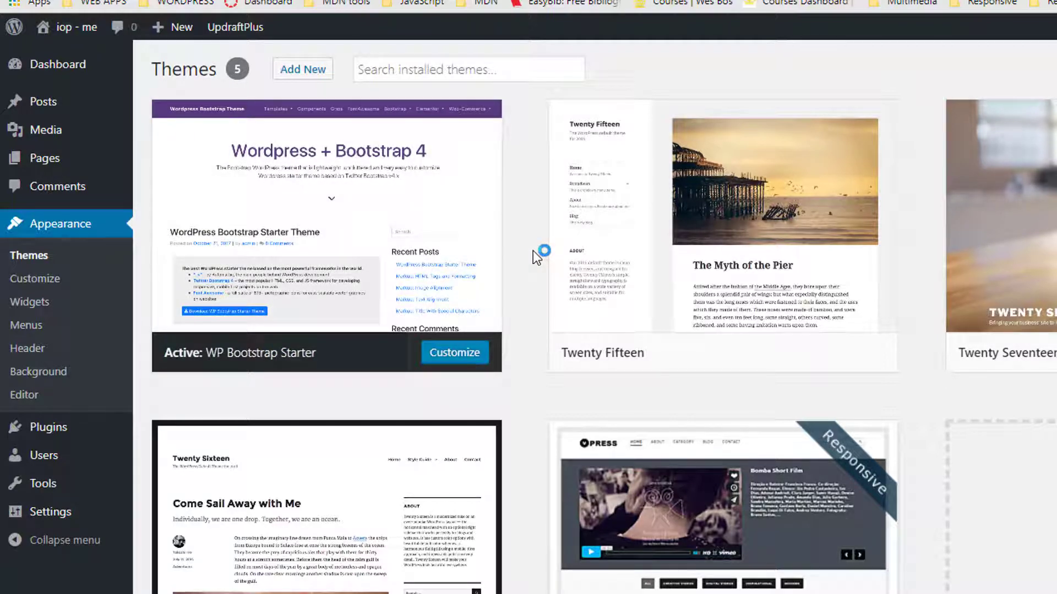
left_click(297, 70)
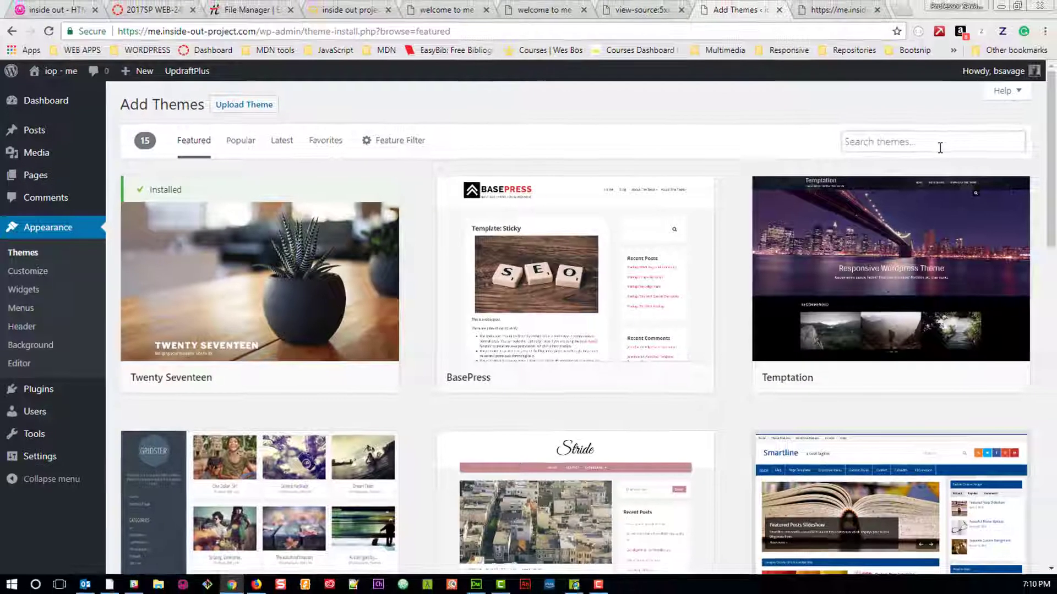
left_click(940, 147)
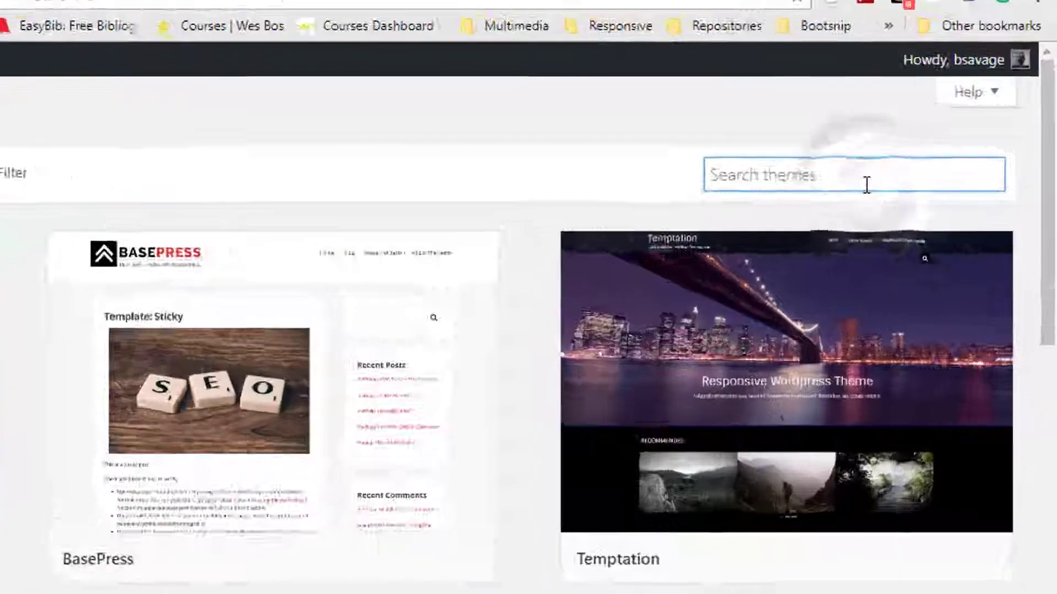
type("WP Bootstrap Starter")
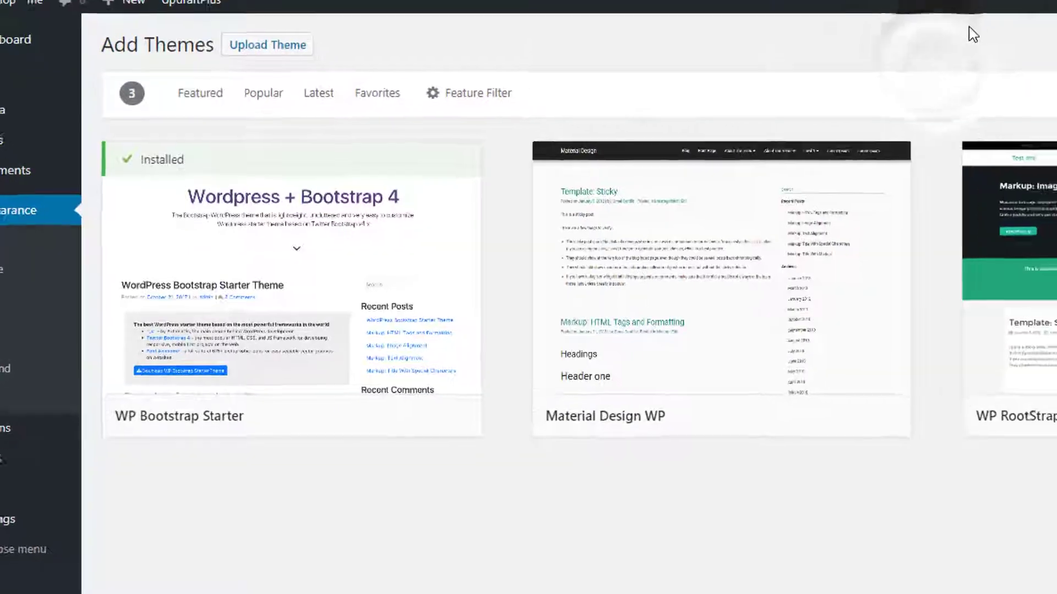
Step: Close the 5xx source view and compare the step-502 site's experience section and home header with the 5xx site
left_click(641, 9)
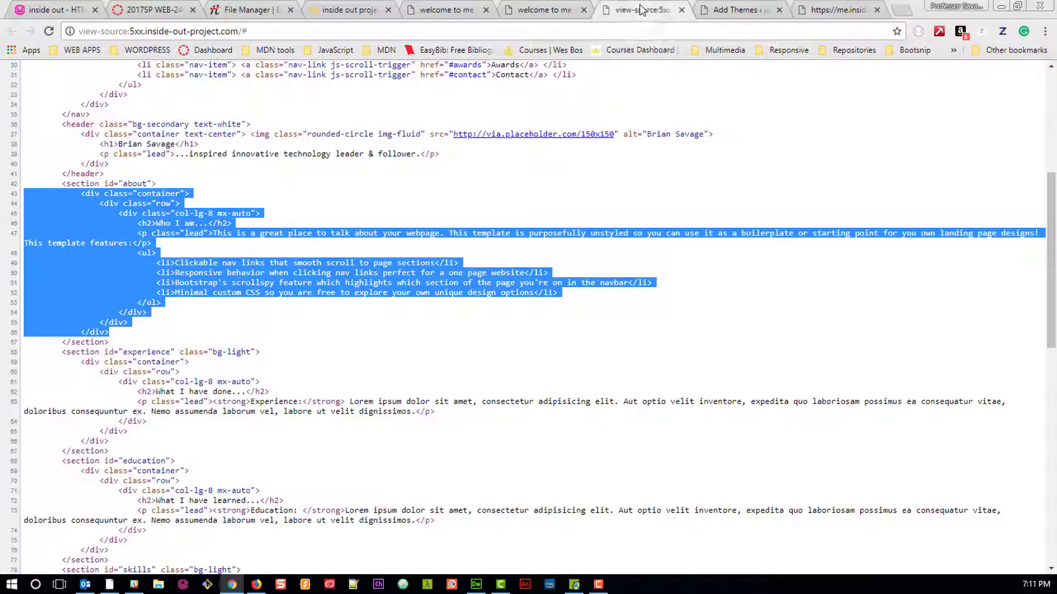
left_click(681, 10)
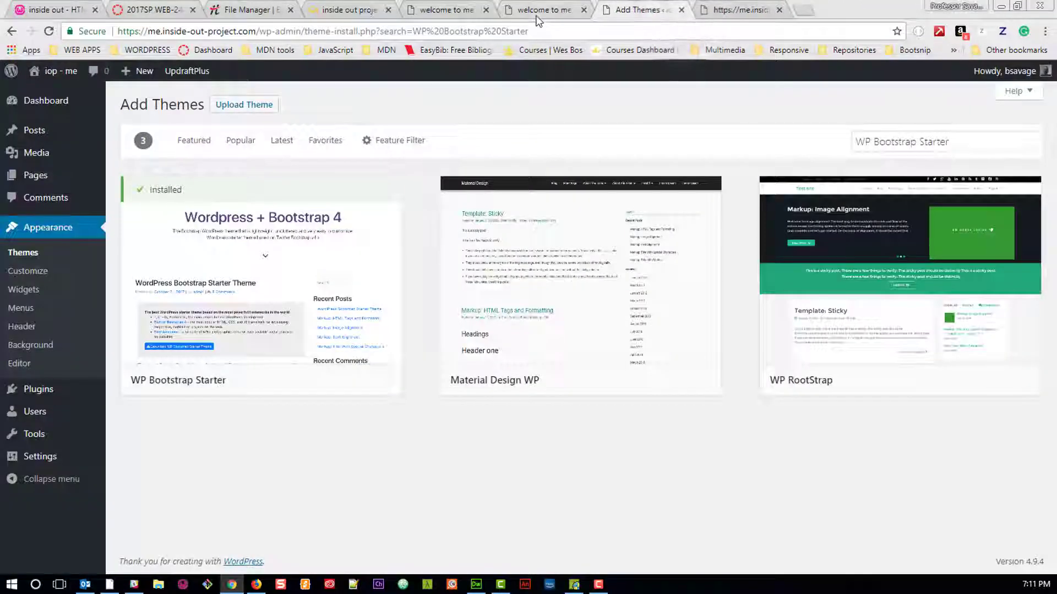
left_click(537, 16)
left_click(441, 12)
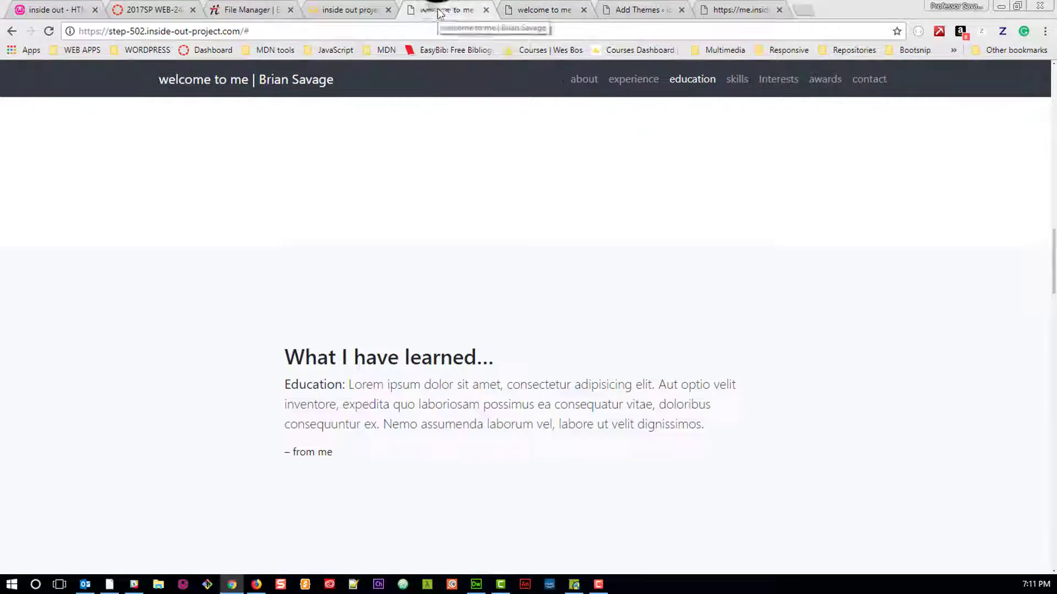
left_click(636, 78)
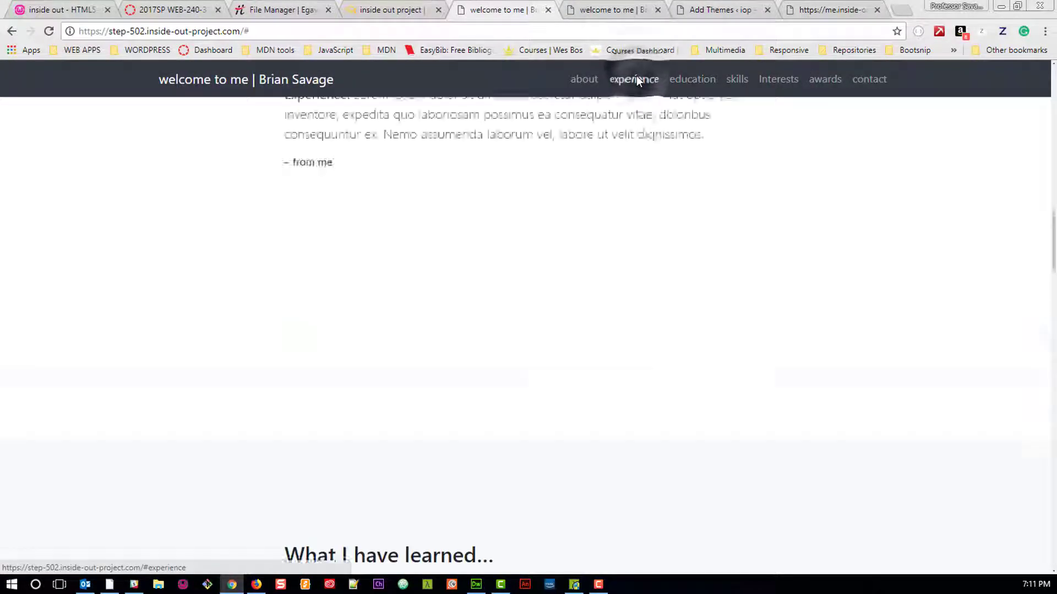
left_click(229, 84)
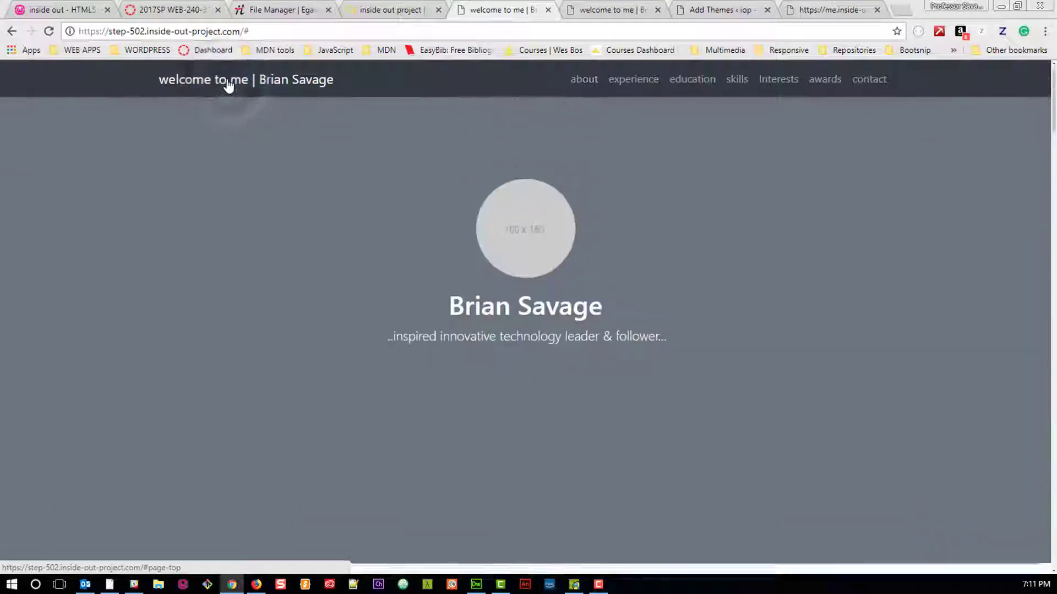
left_click(622, 11)
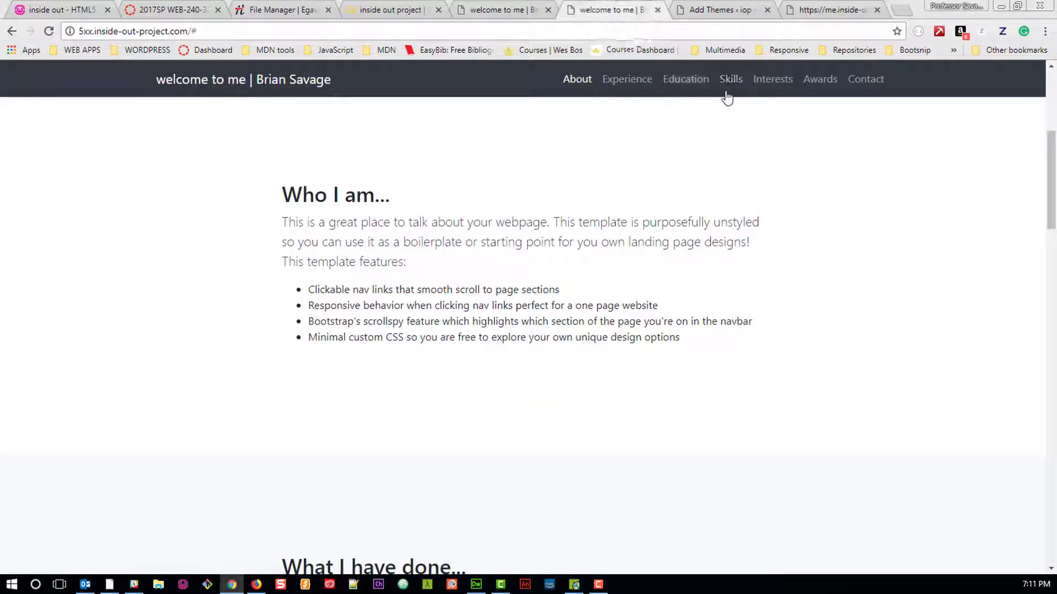
Step: Return to the WordPress pages list and open the home page under "welcome to me" for editing
left_click(713, 16)
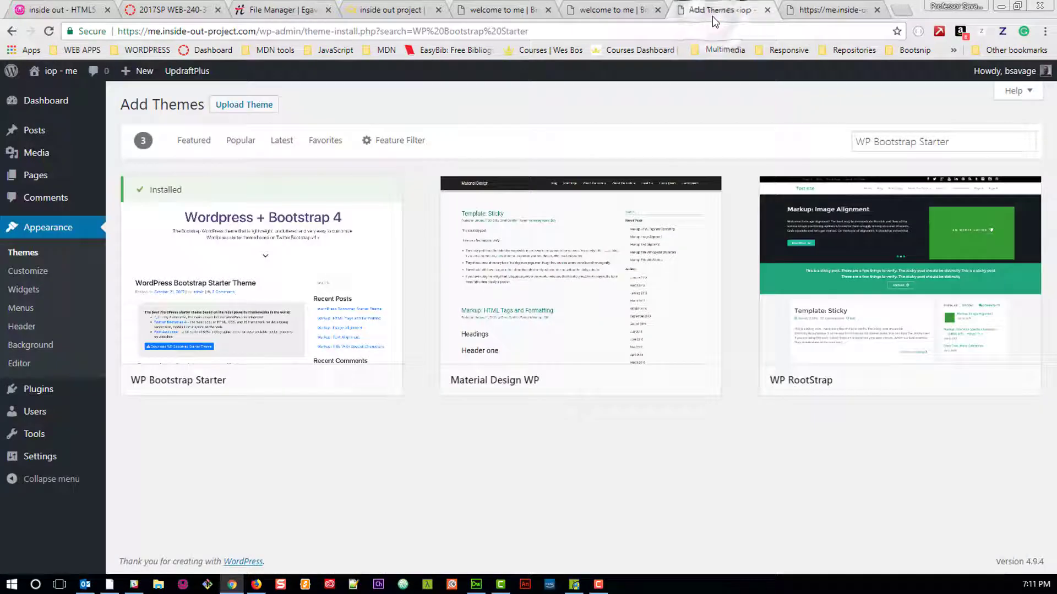
left_click(68, 169)
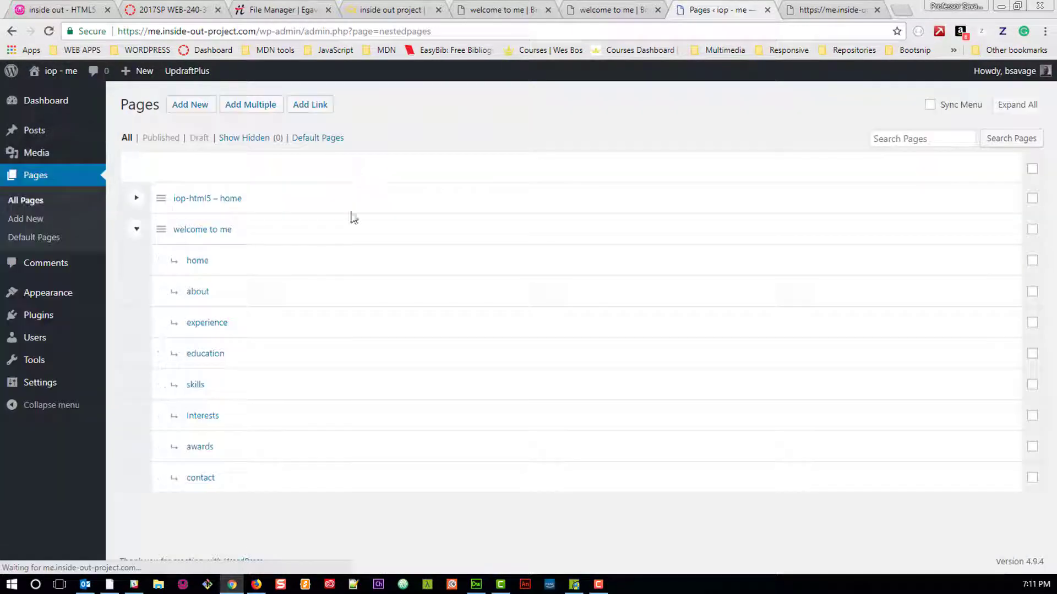
left_click(197, 262)
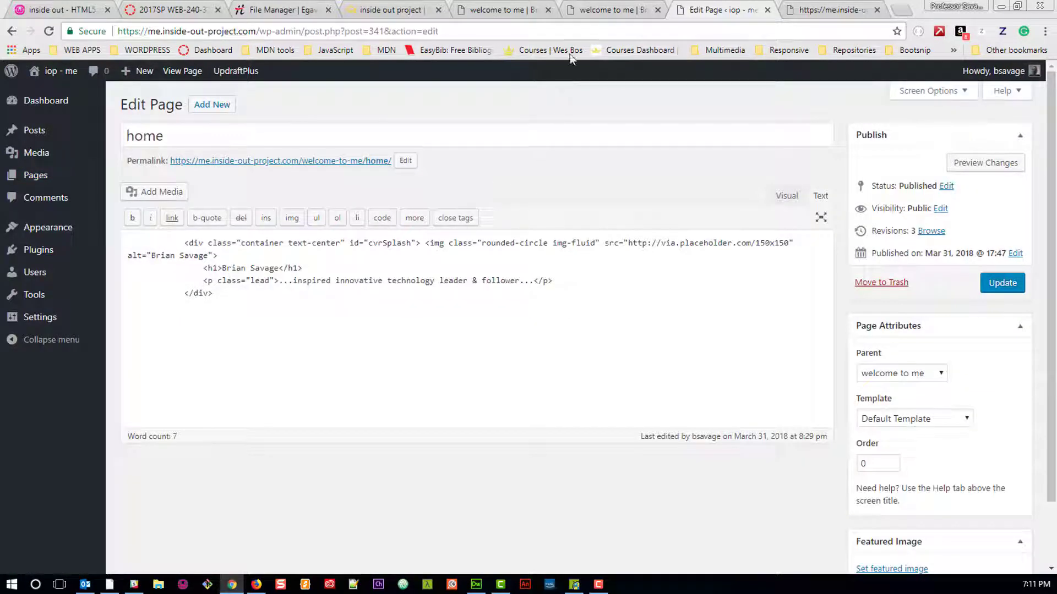
Step: Compare the 5xx site's about section and header area with the HTML in the WordPress home page editor
left_click(598, 13)
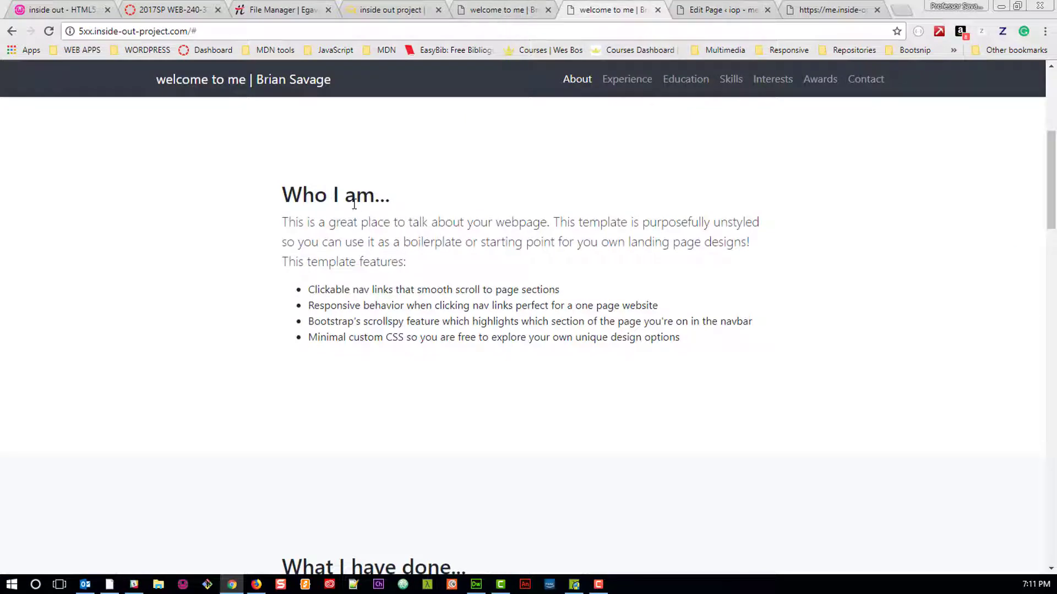
left_click(570, 77)
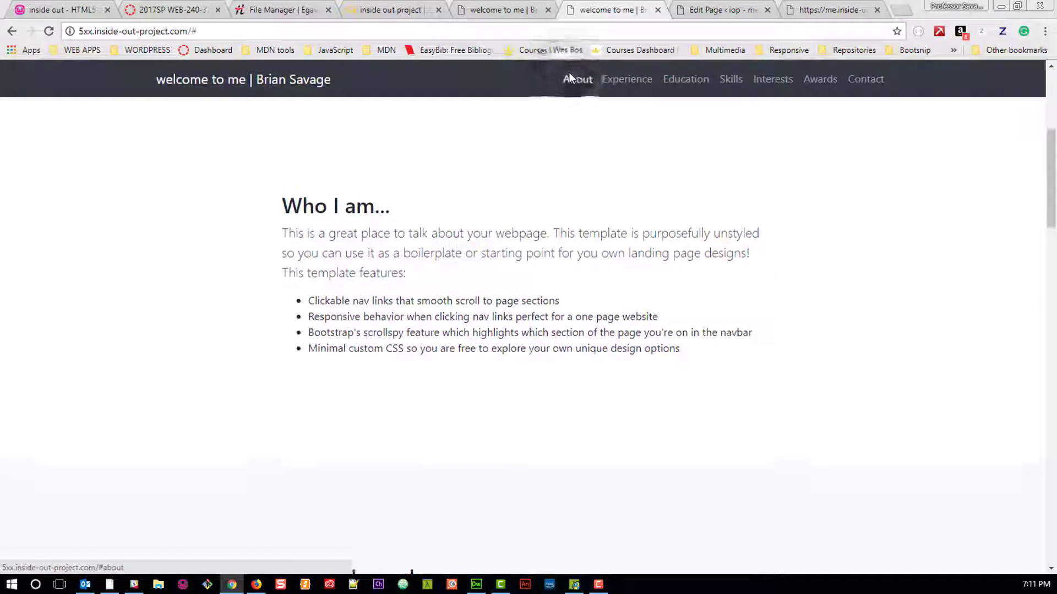
left_click(276, 85)
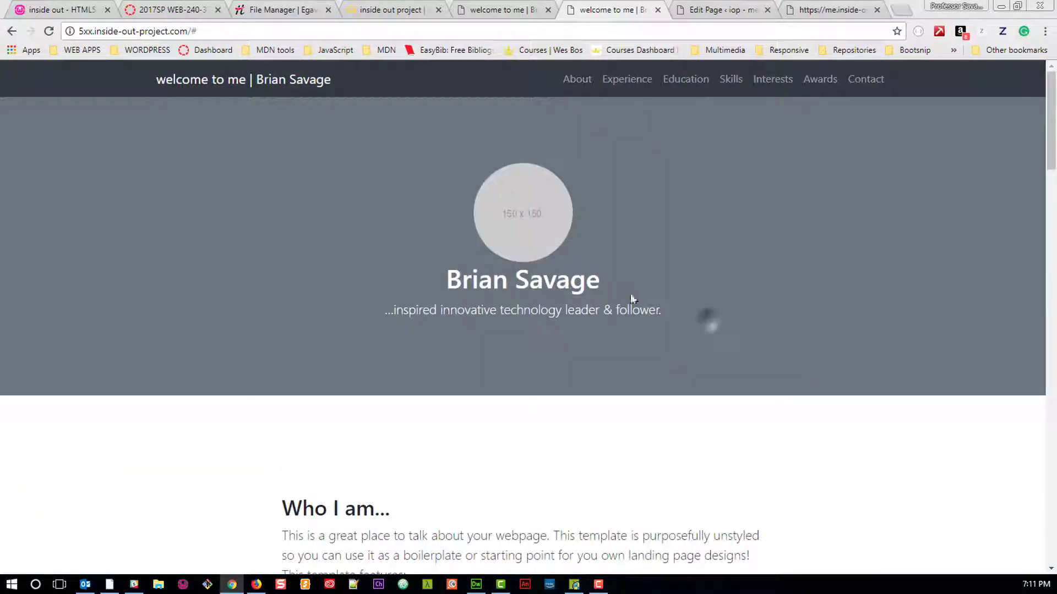
triple_click(709, 323)
left_click(710, 11)
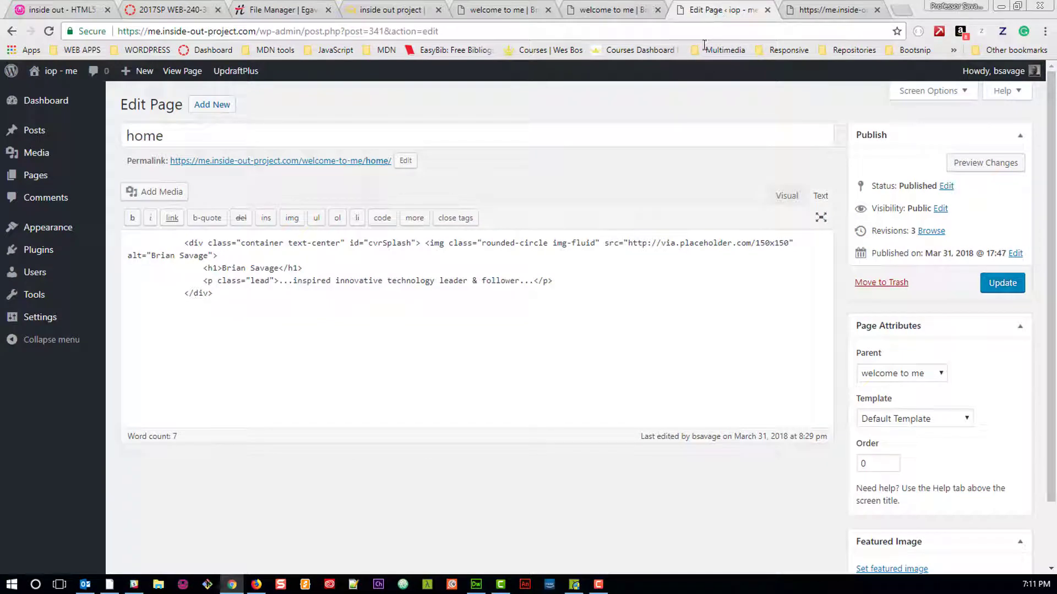
left_click(594, 11)
left_click(277, 285)
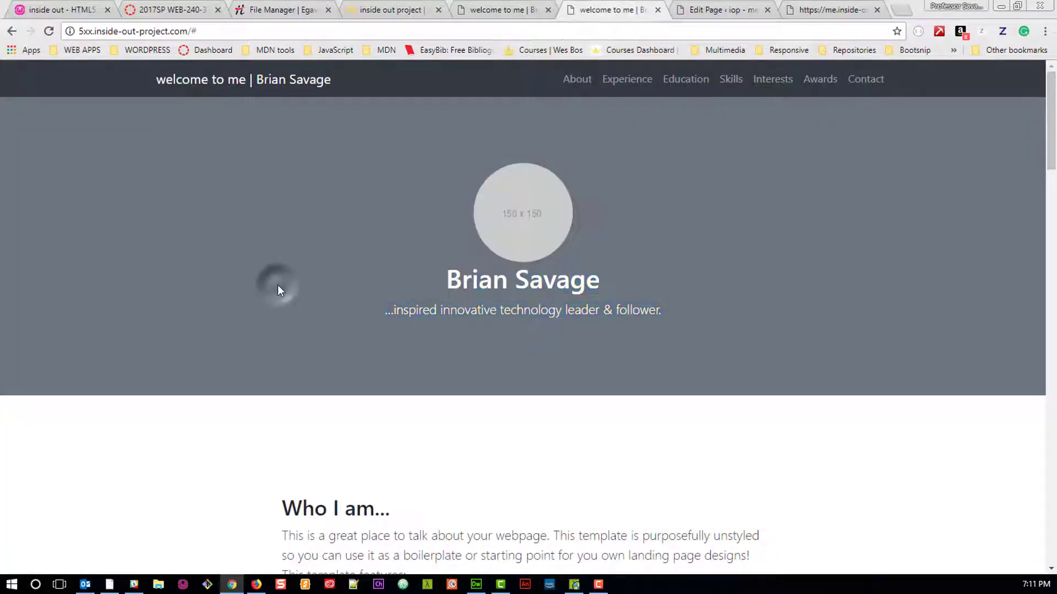
Step: View the 5xx page's source code and highlight the container div inside the experience section
right_click(296, 388)
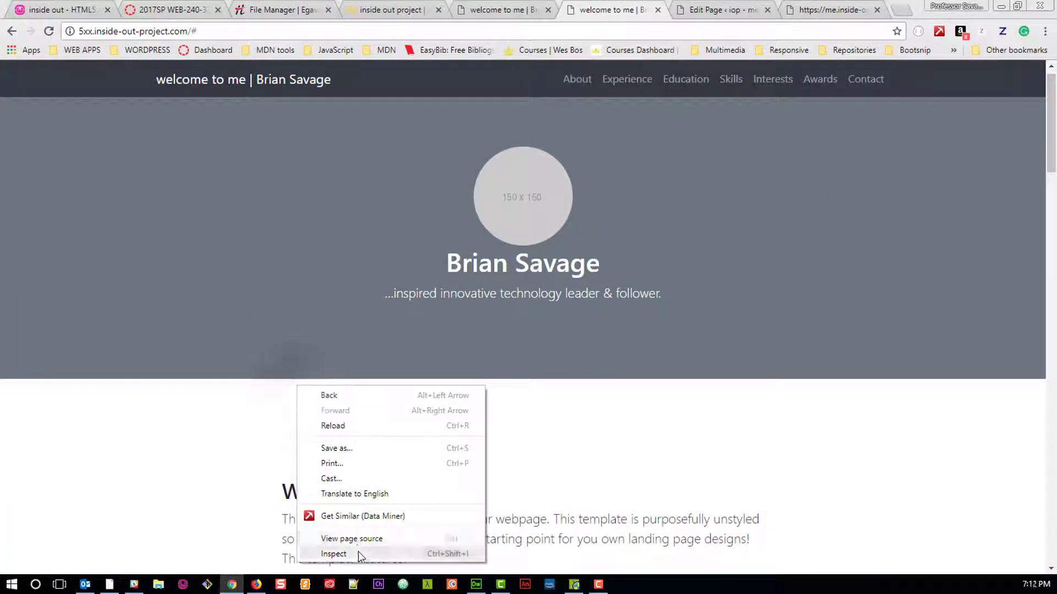
left_click(369, 540)
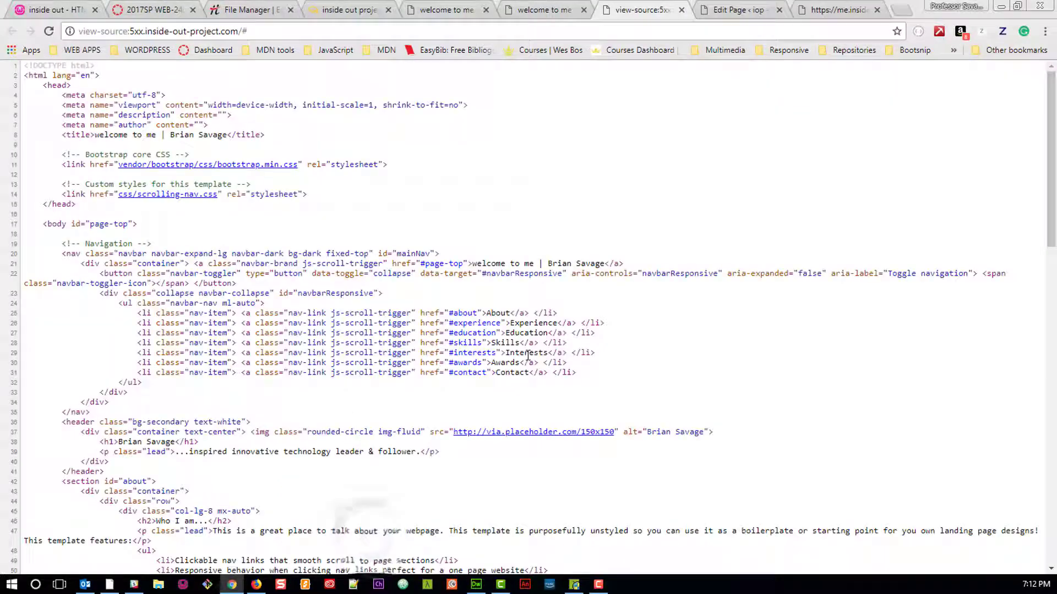
scroll(527, 355, "down", 8)
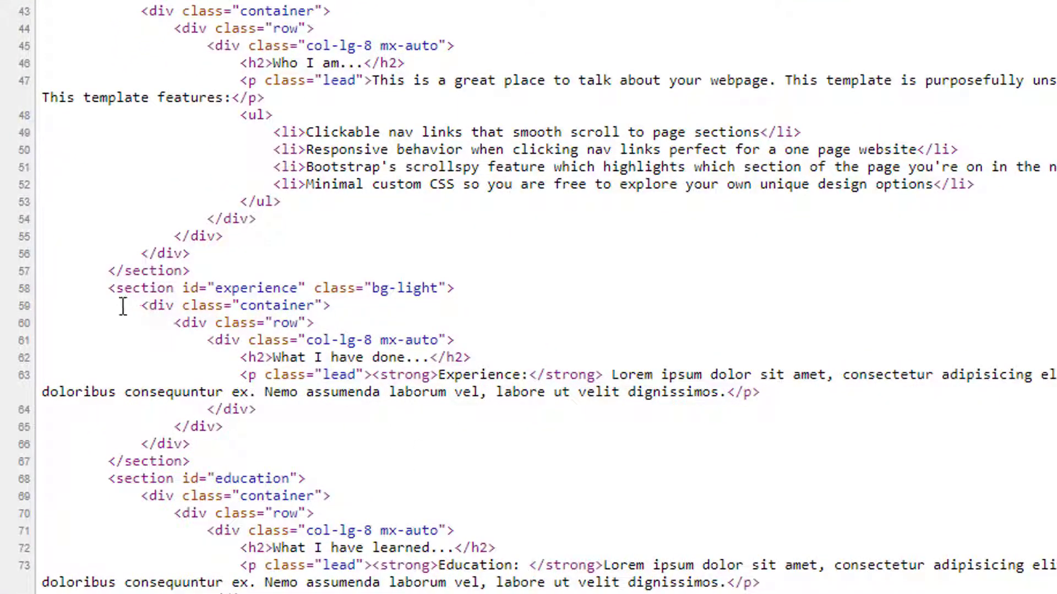
left_click_drag(42, 306, 38, 463)
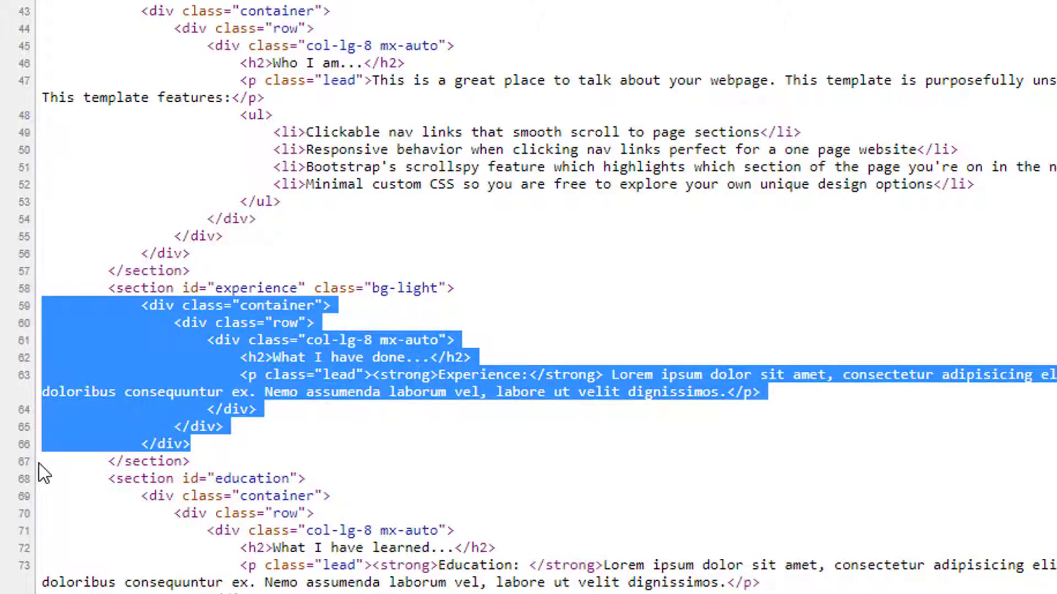
Step: Highlight the container div inside the education section, followed by the one inside the header, in the source code
scroll(94, 405, "down", 6)
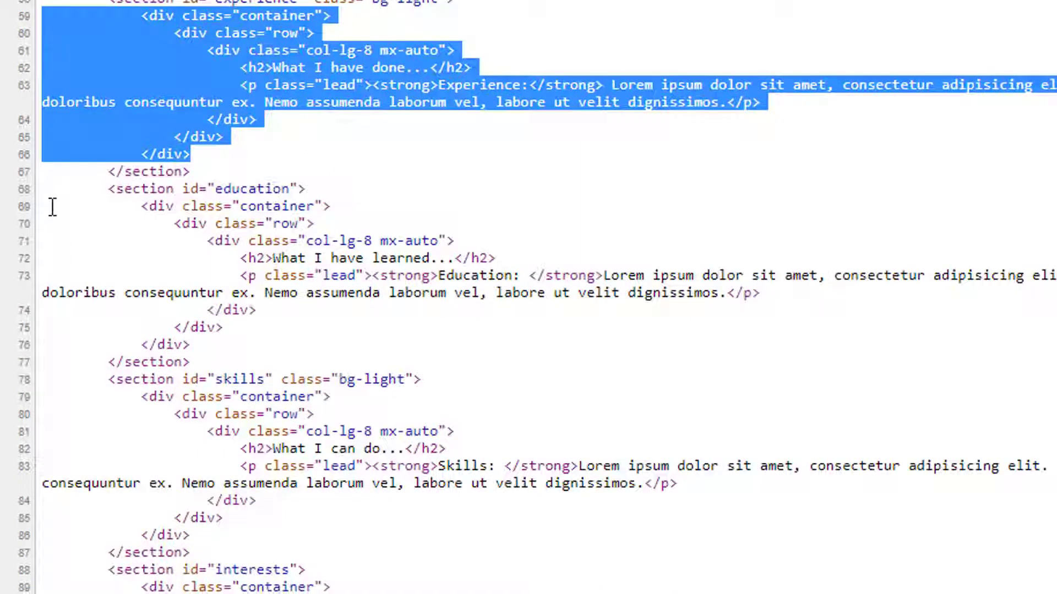
left_click_drag(51, 209, 56, 360)
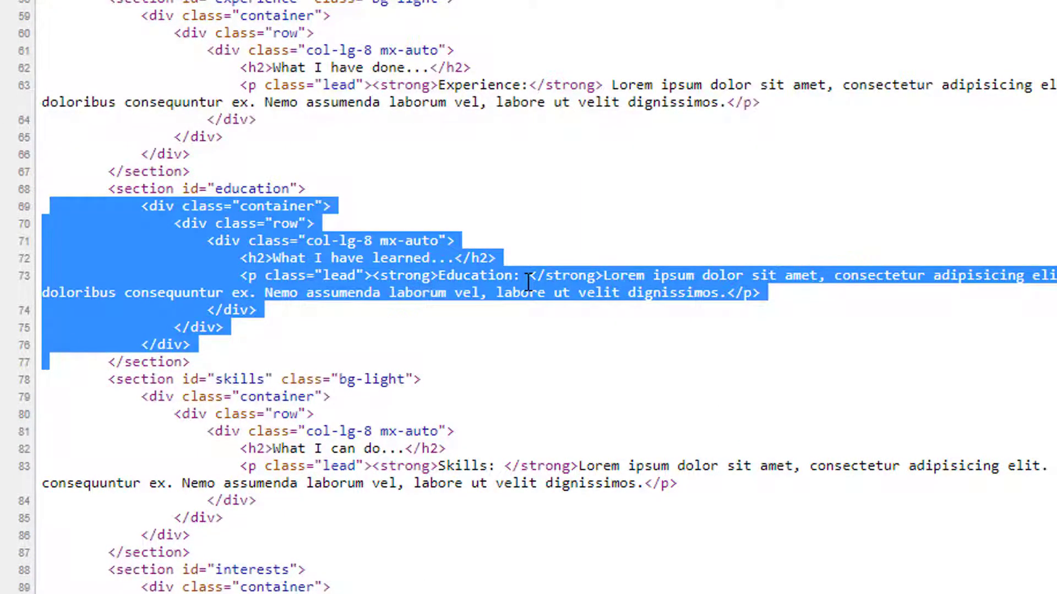
scroll(528, 282, "up", 9)
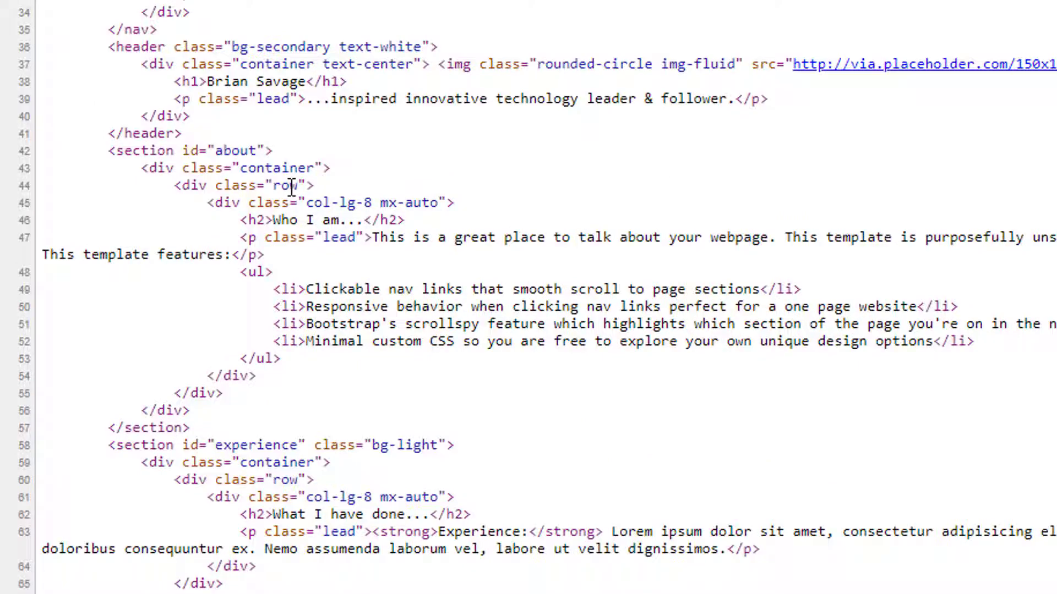
left_click_drag(44, 63, 46, 132)
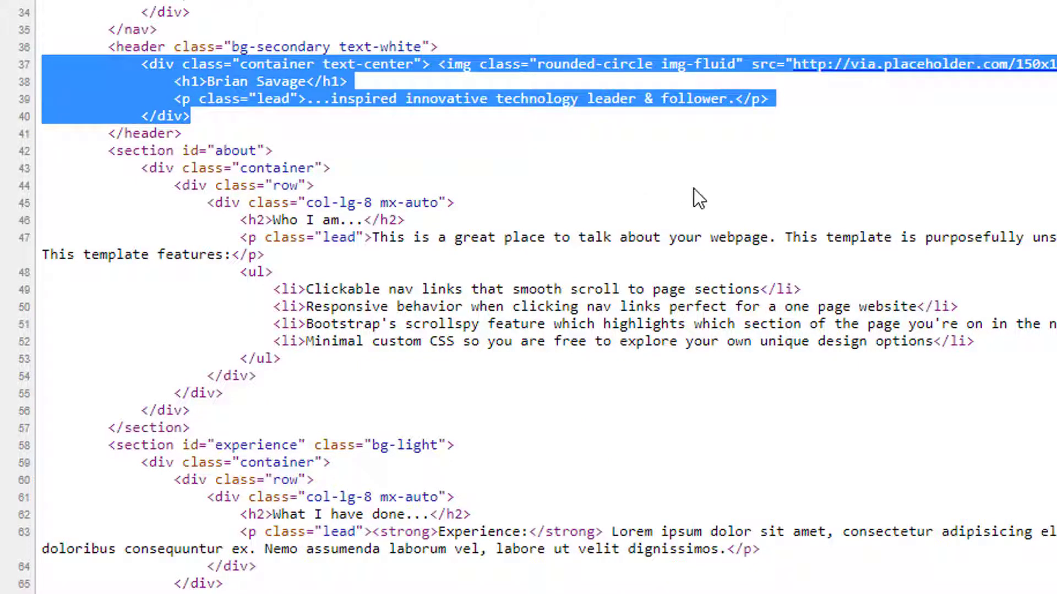